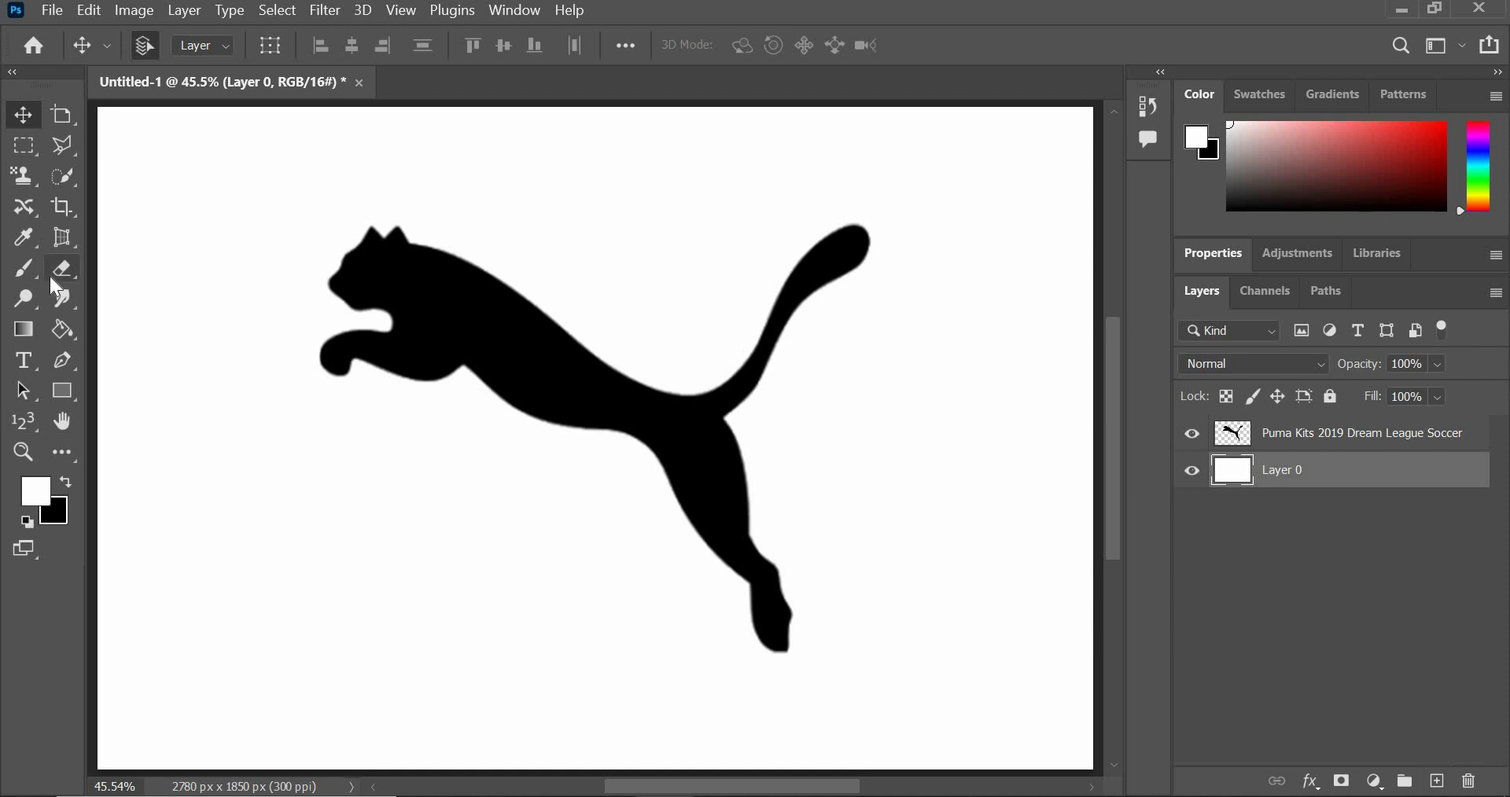
# Fill Layer 0 with black using the Paint Bucket tool
pyautogui.click(64, 329)
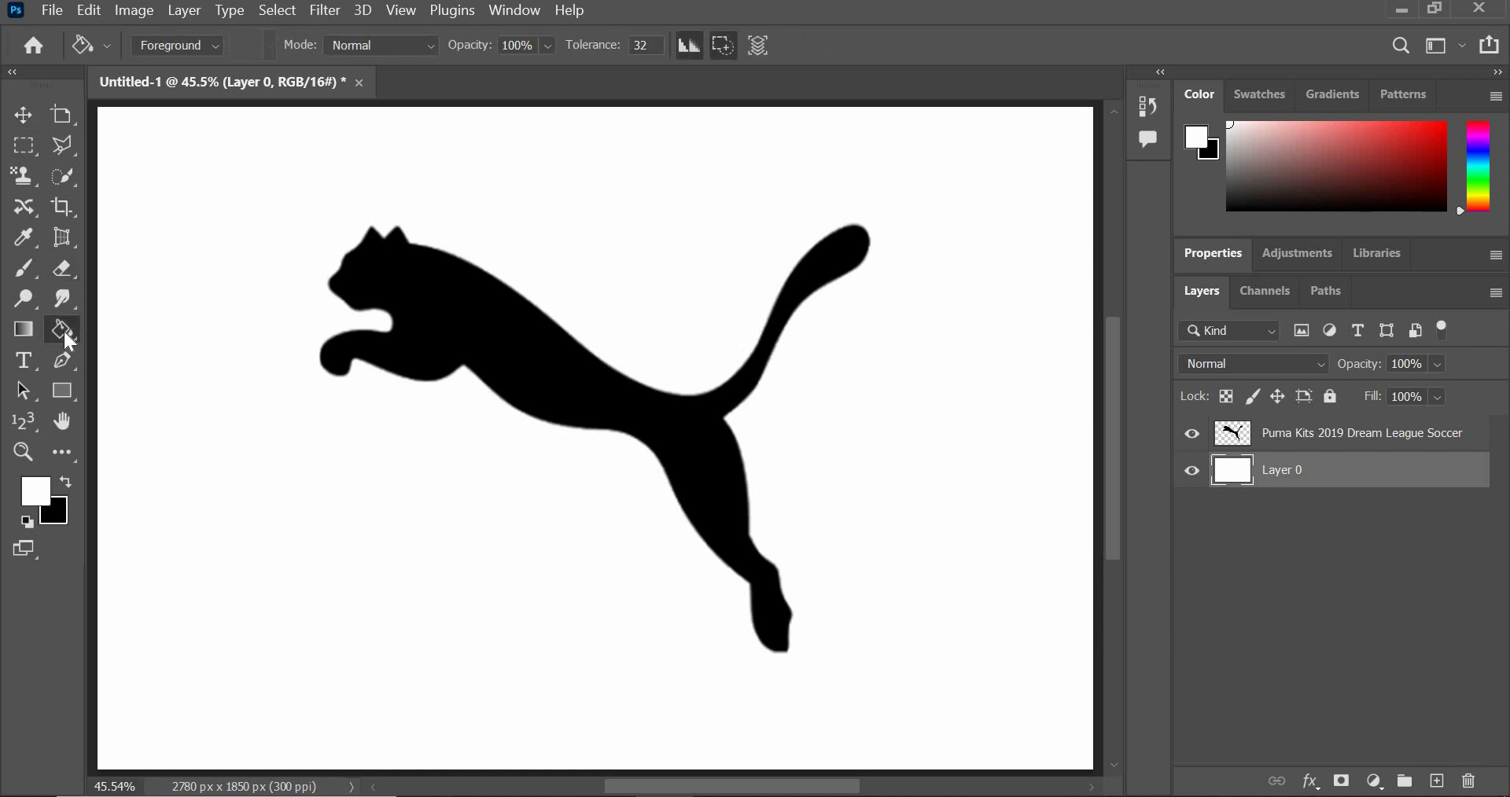
pyautogui.click(65, 483)
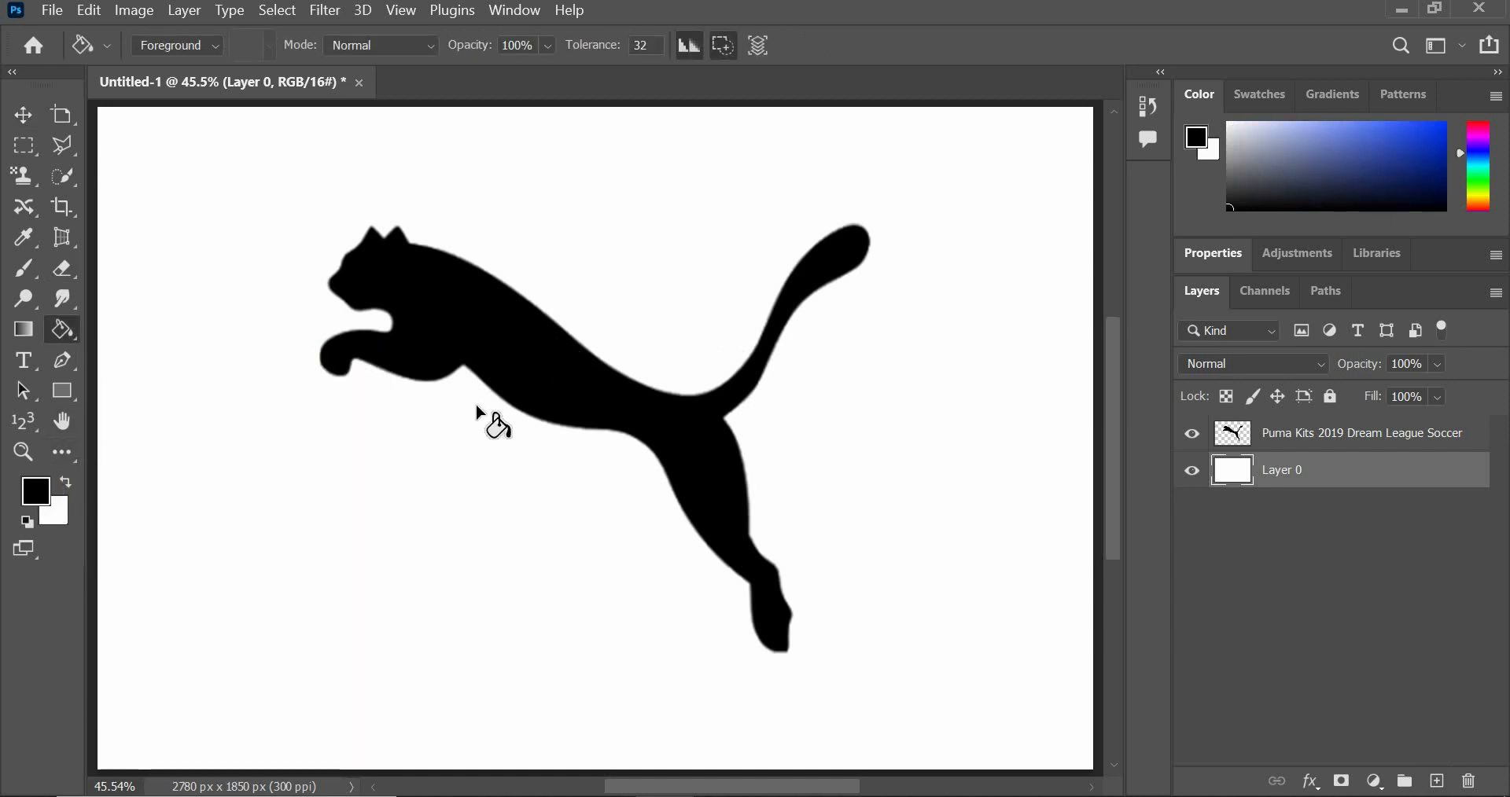
pyautogui.click(447, 489)
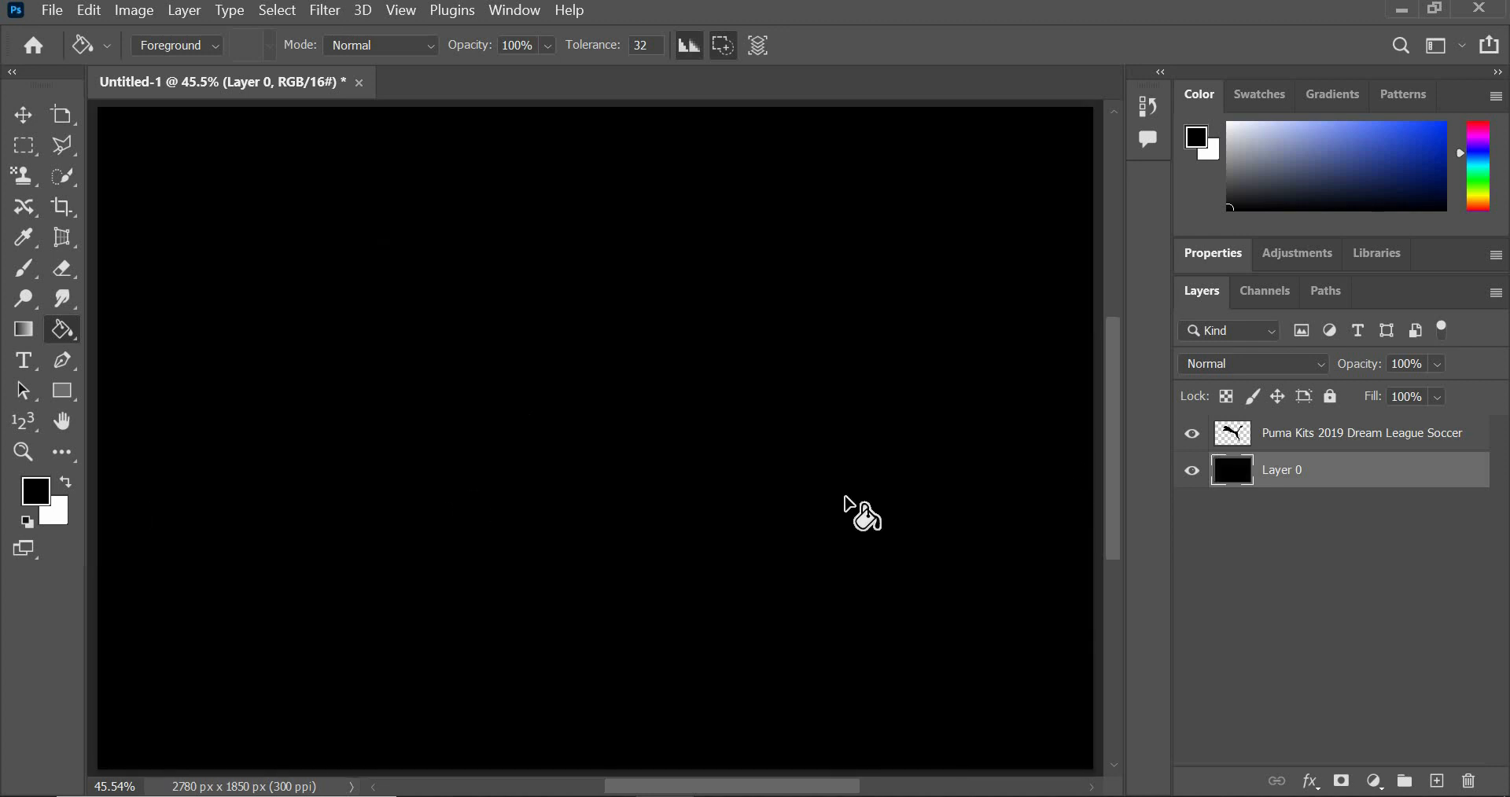
# Set the Puma logo layer's fill to 0% and open its Blending Options
pyautogui.click(1299, 435)
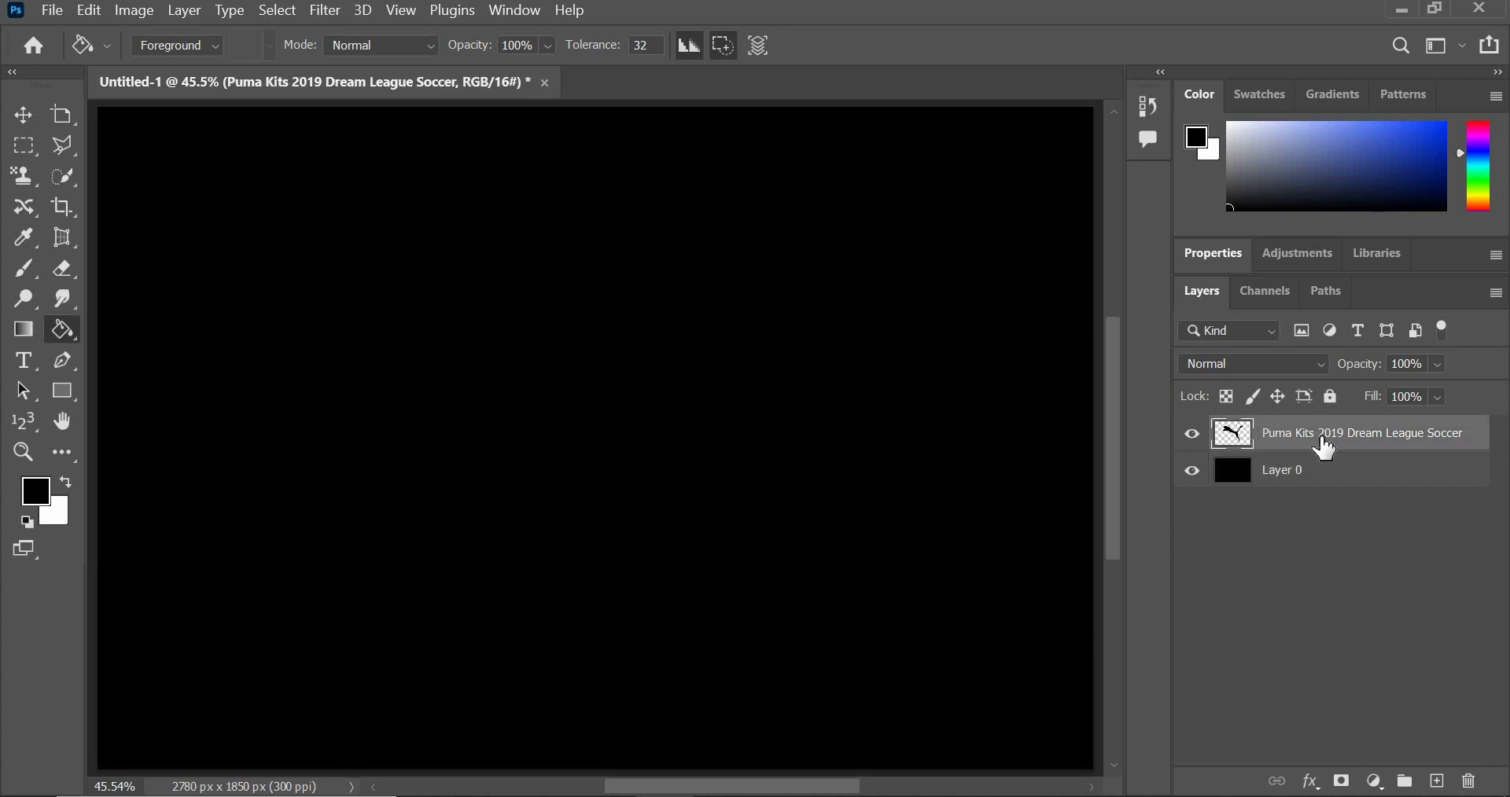
pyautogui.moveTo(1376, 403); pyautogui.dragTo(1224, 411)
pyautogui.click(1310, 782)
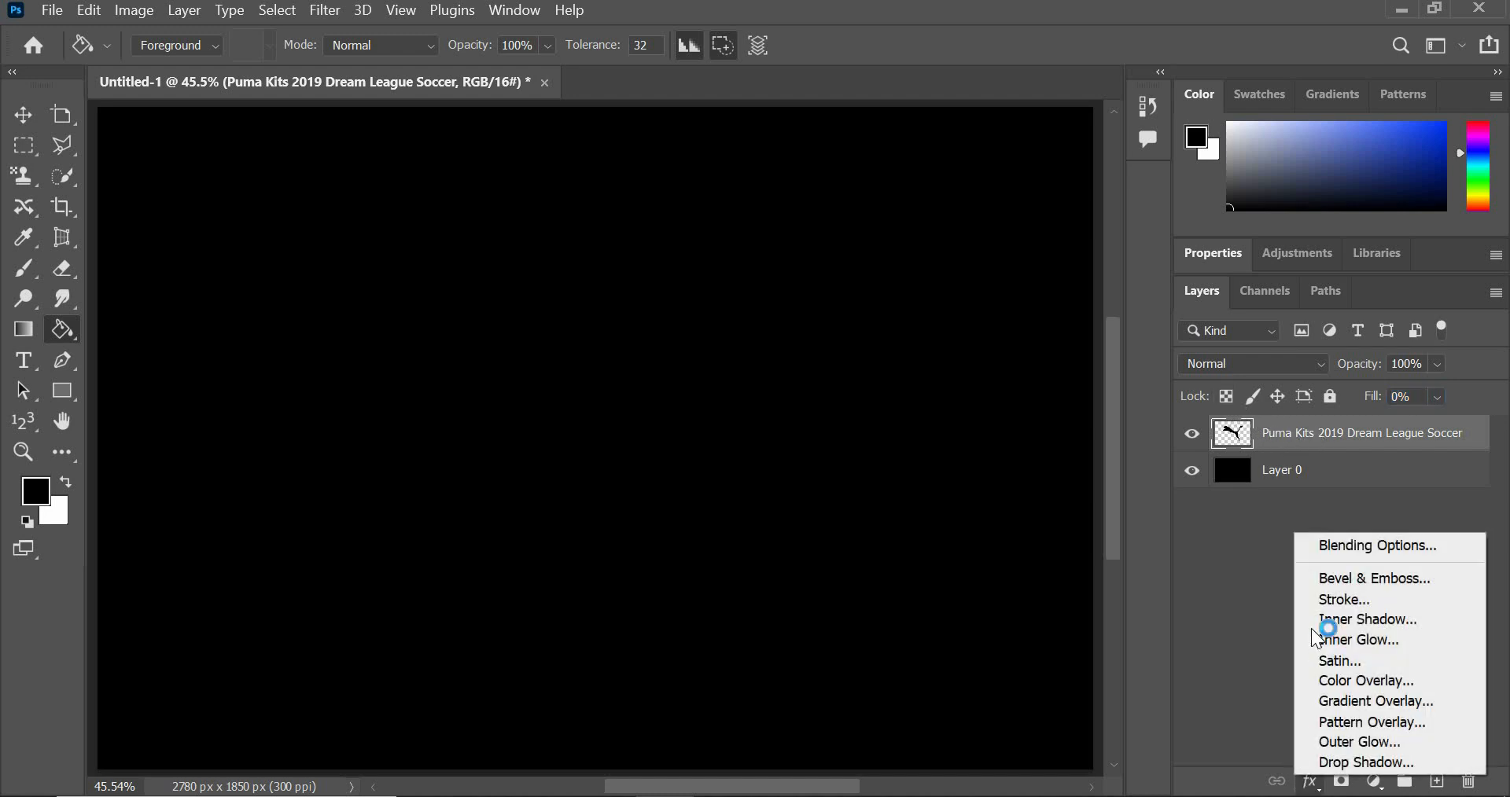
pyautogui.click(1325, 550)
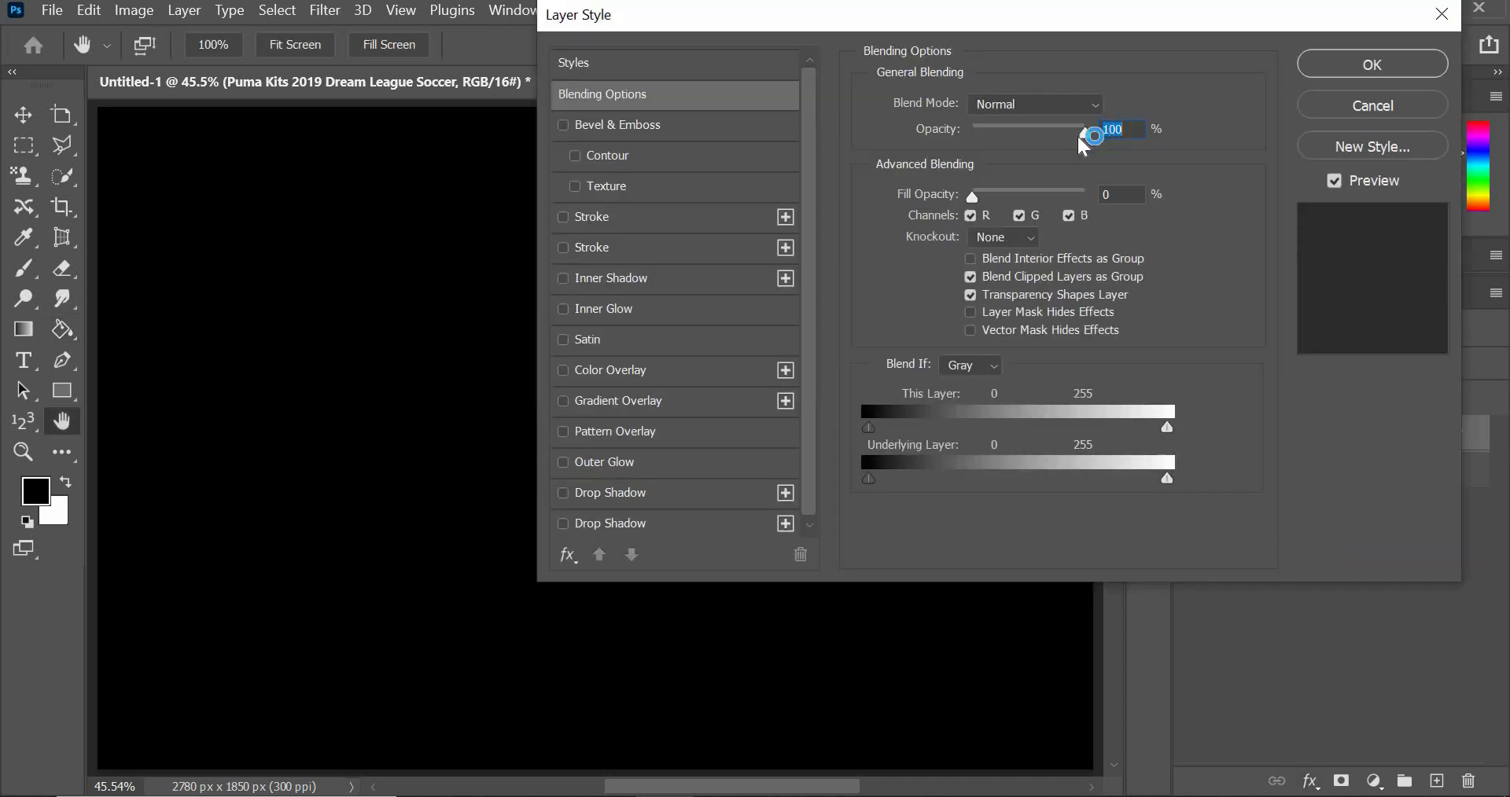
# Enable Bevel & Emboss as an Inner Bevel with 80% depth, 9 px size and 2 px soften
pyautogui.click(718, 123)
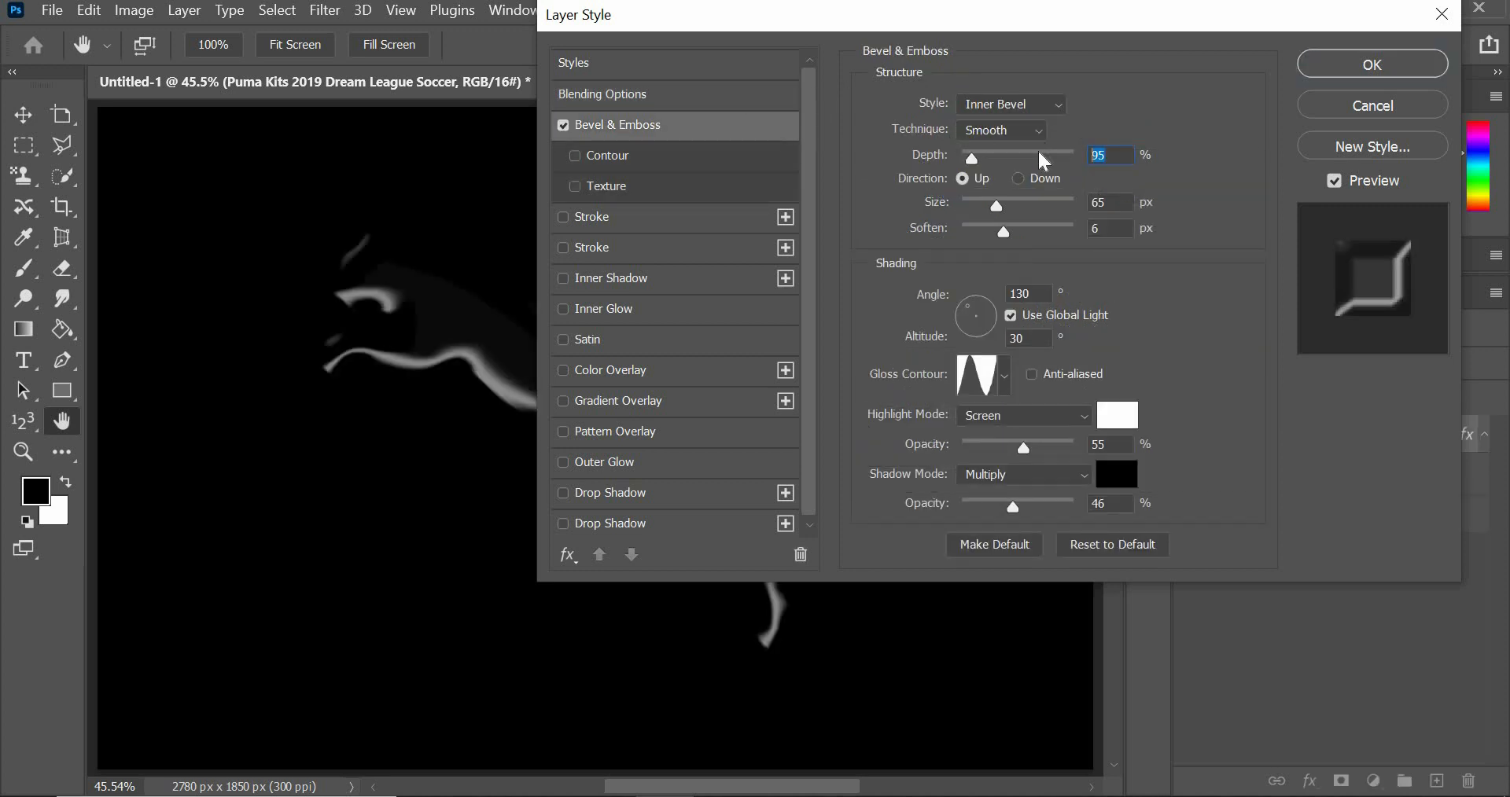
pyautogui.write('80')
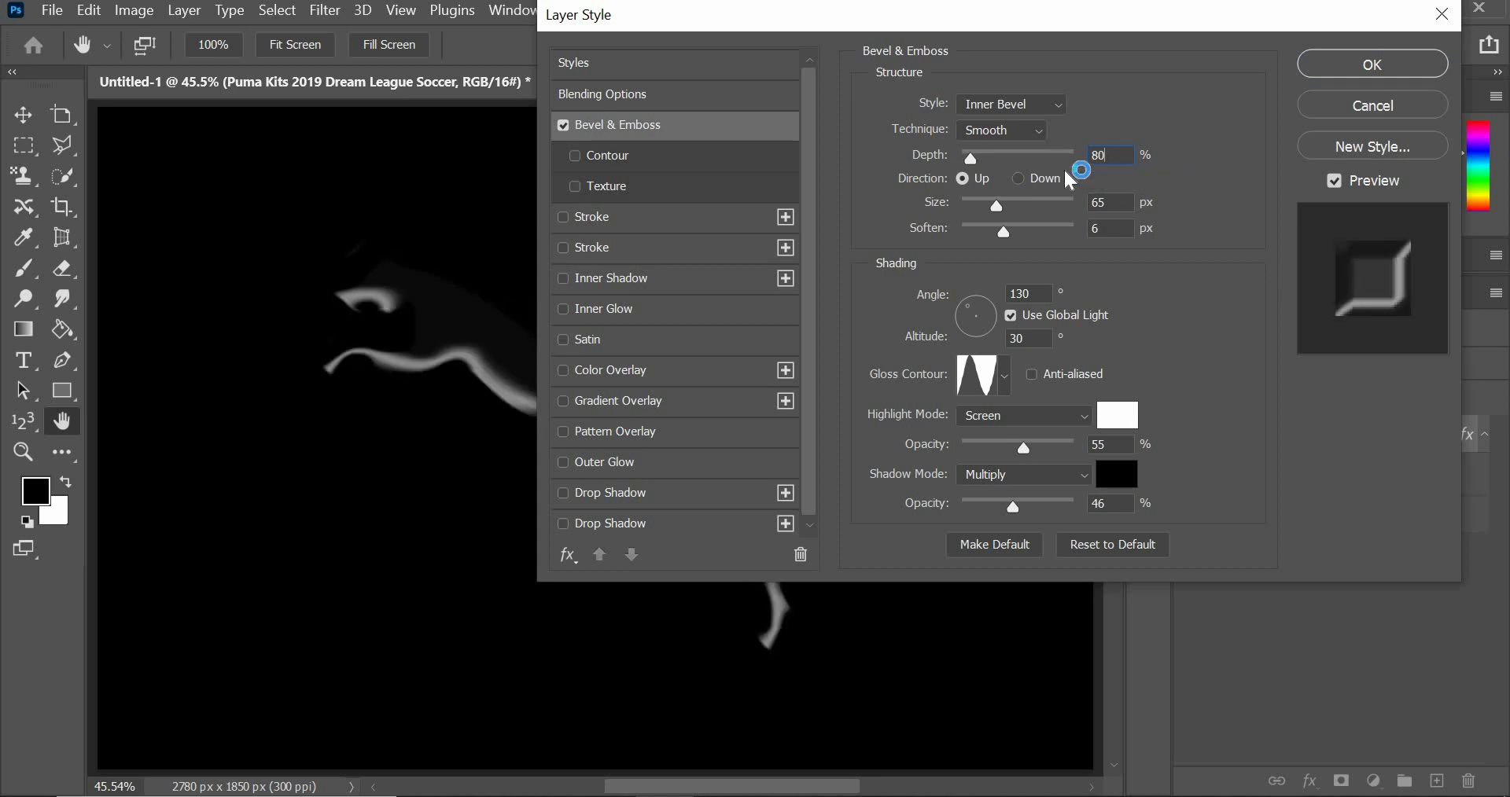
pyautogui.write('9')
pyautogui.press('Tab')
pyautogui.click(1081, 227)
pyautogui.write('2')
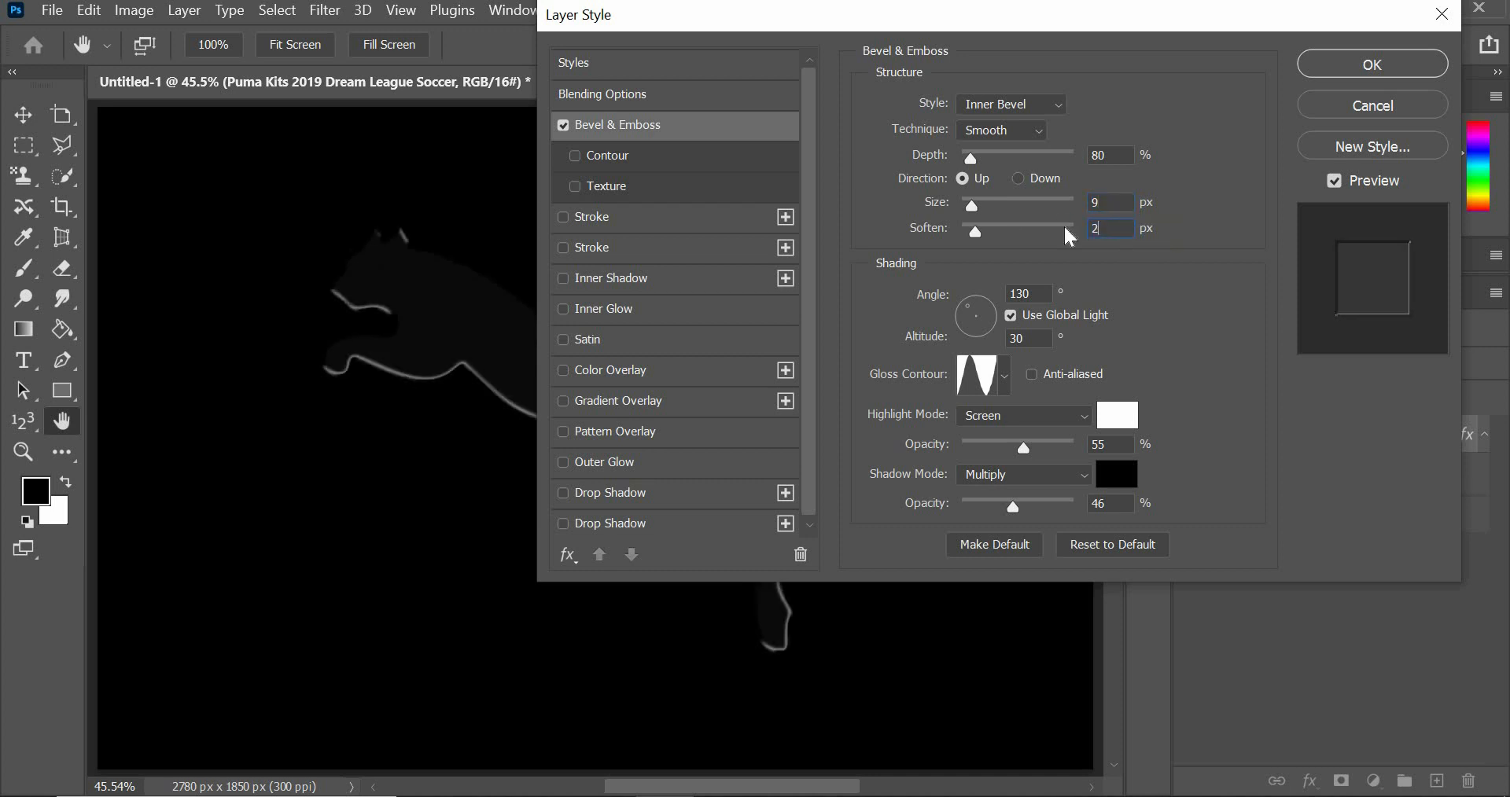
pyautogui.click(1035, 102)
pyautogui.click(1017, 142)
pyautogui.click(1085, 195)
# Set the bevel shading to a 130° angle and a 38° altitude
pyautogui.moveTo(1034, 295); pyautogui.dragTo(968, 295)
pyautogui.moveTo(1032, 339); pyautogui.dragTo(969, 339)
pyautogui.write('3')
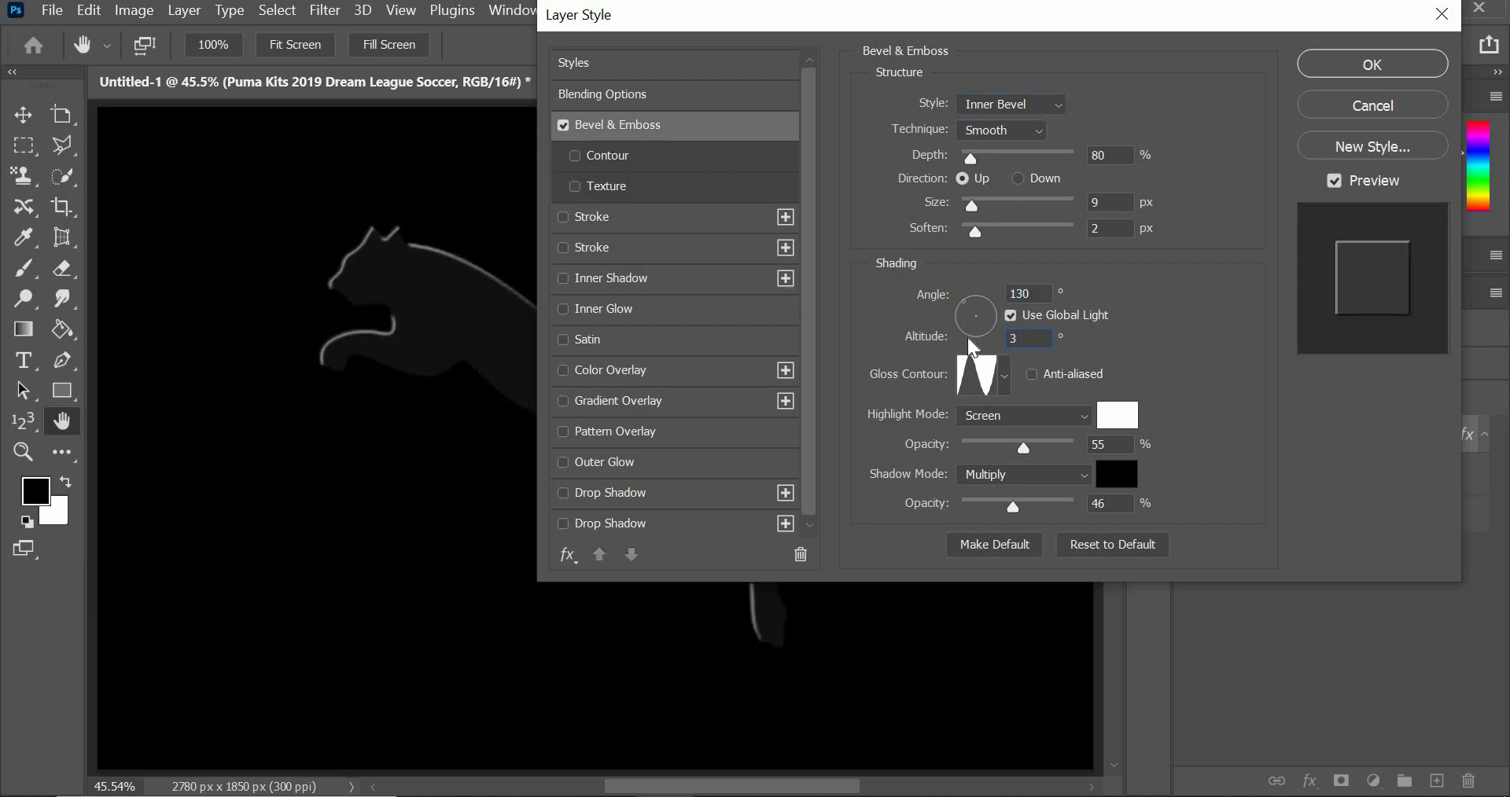
pyautogui.write('8')
pyautogui.click(972, 341)
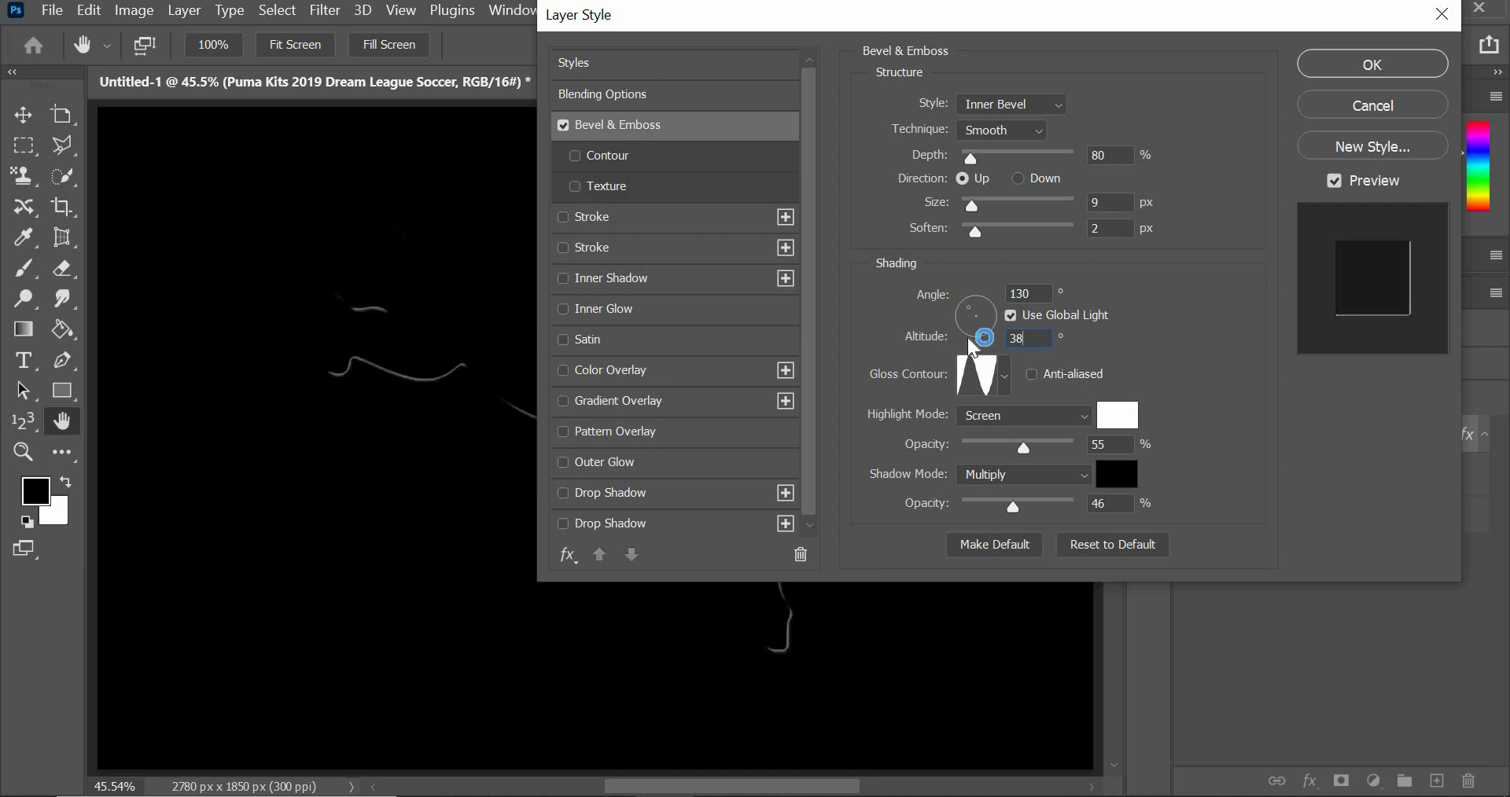
# Apply the Ring preset as the bevel's gloss contour
pyautogui.click(1003, 379)
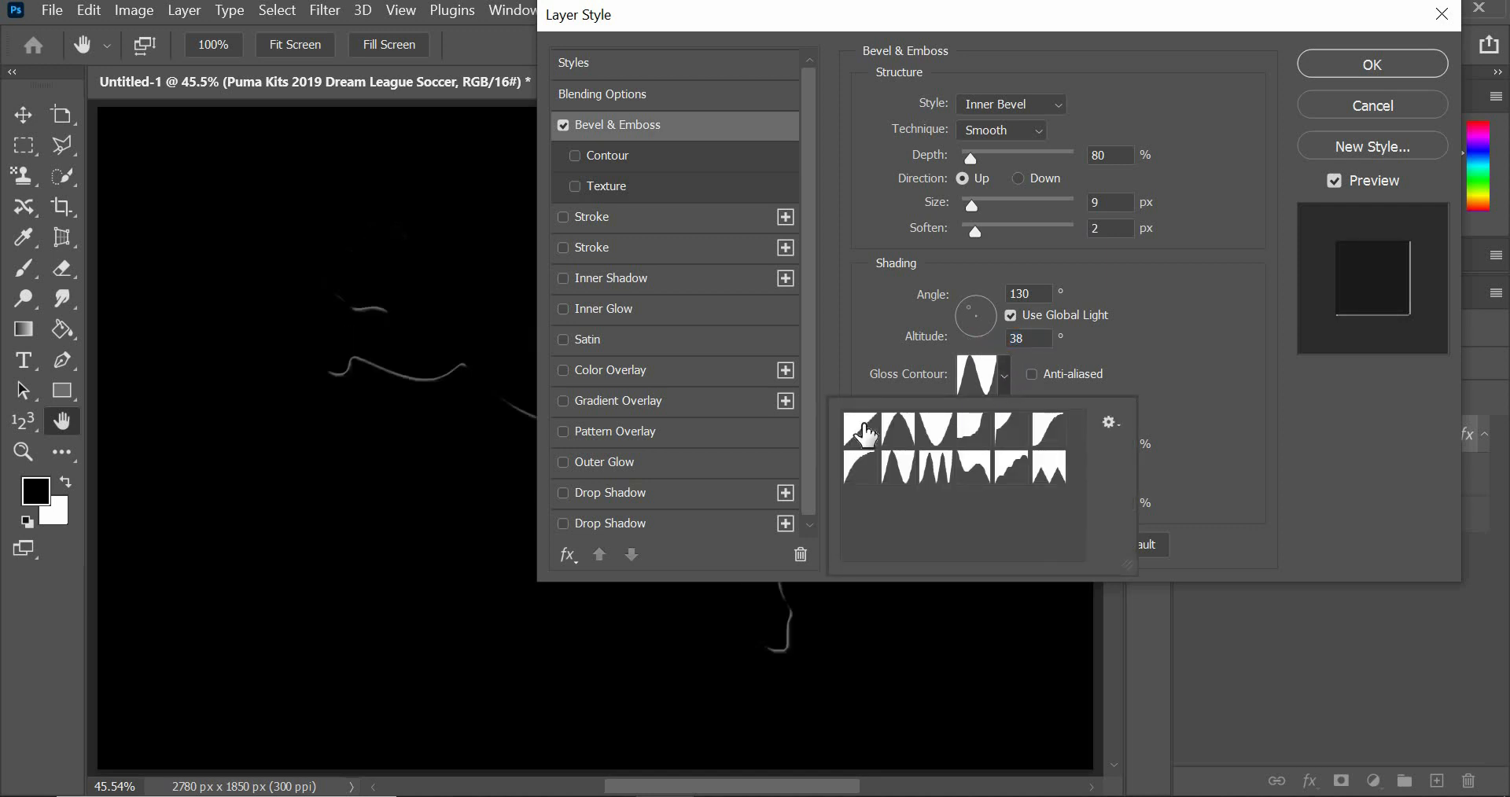
pyautogui.click(902, 473)
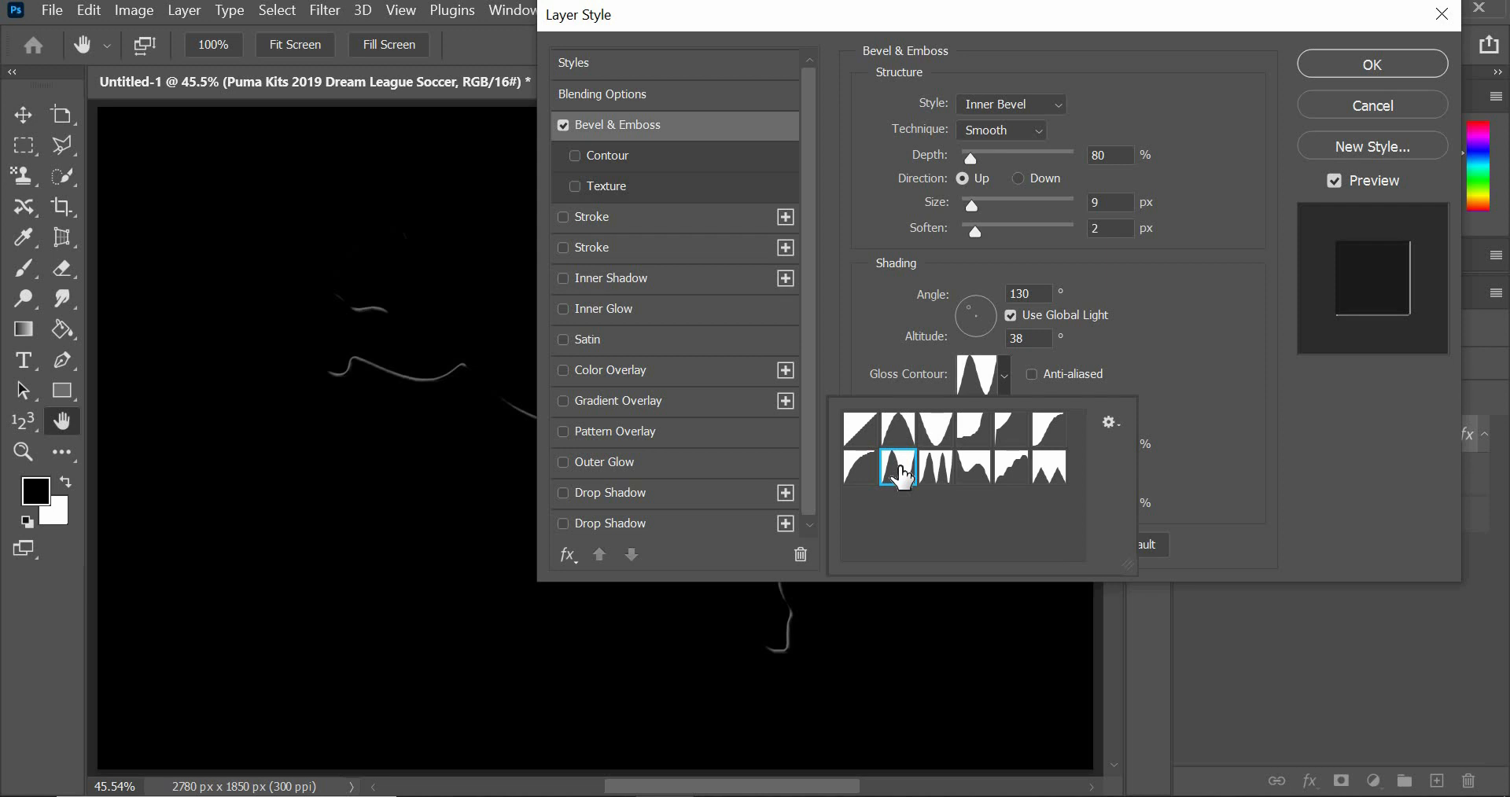
pyautogui.click(1167, 347)
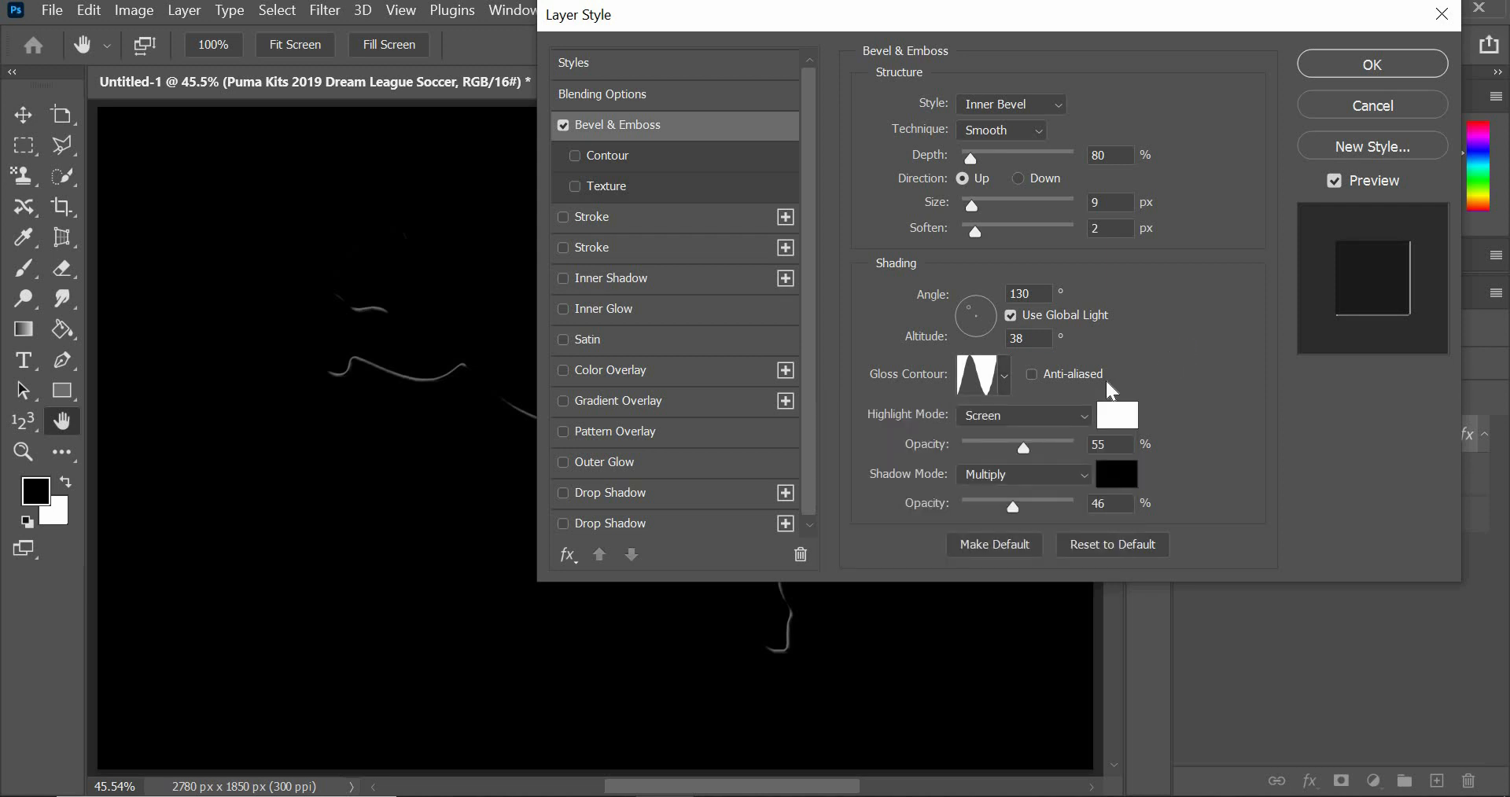
# Set the bevel highlight to white in Screen mode with 80% opacity
pyautogui.click(1117, 415)
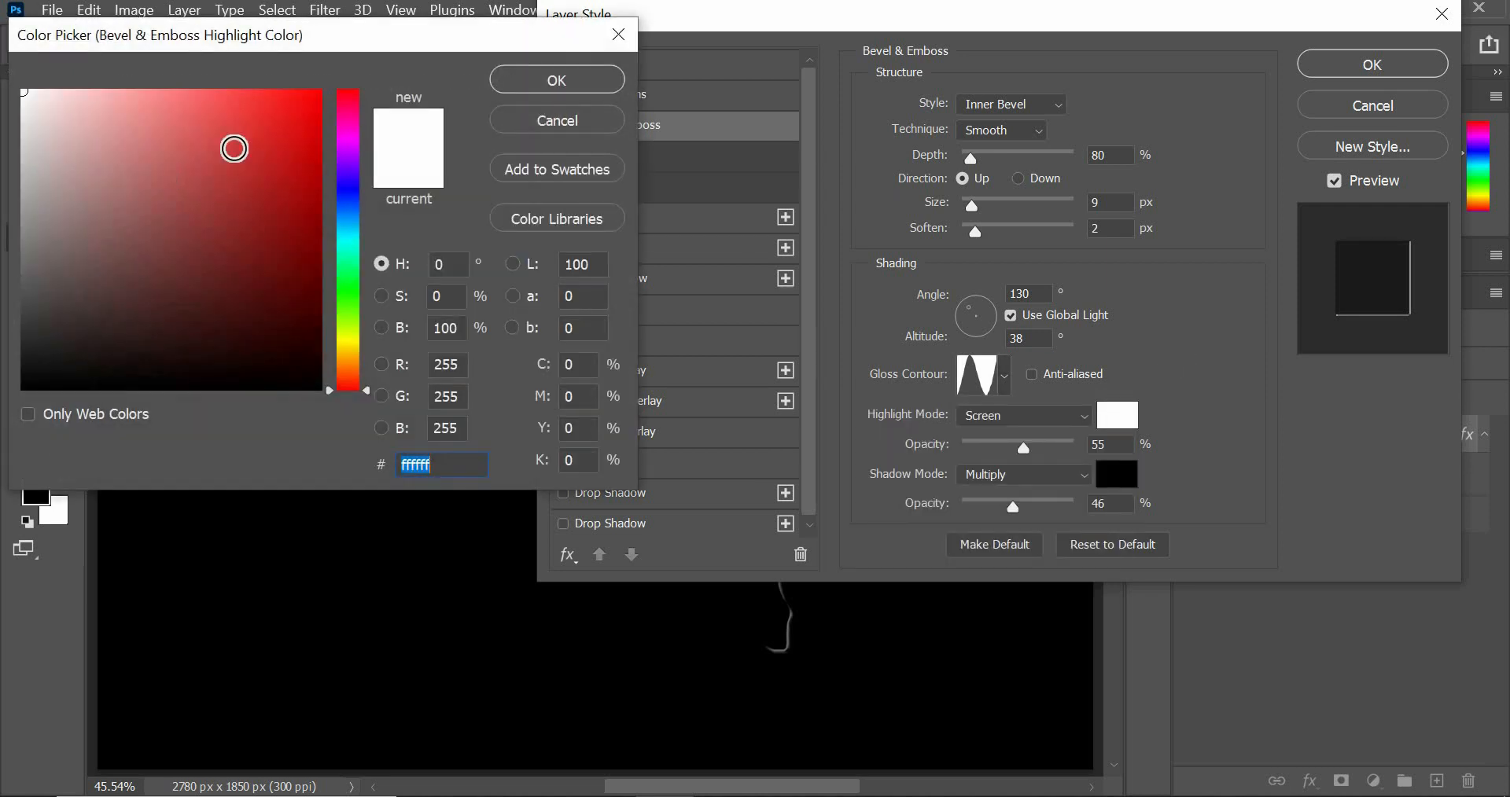
pyautogui.click(581, 92)
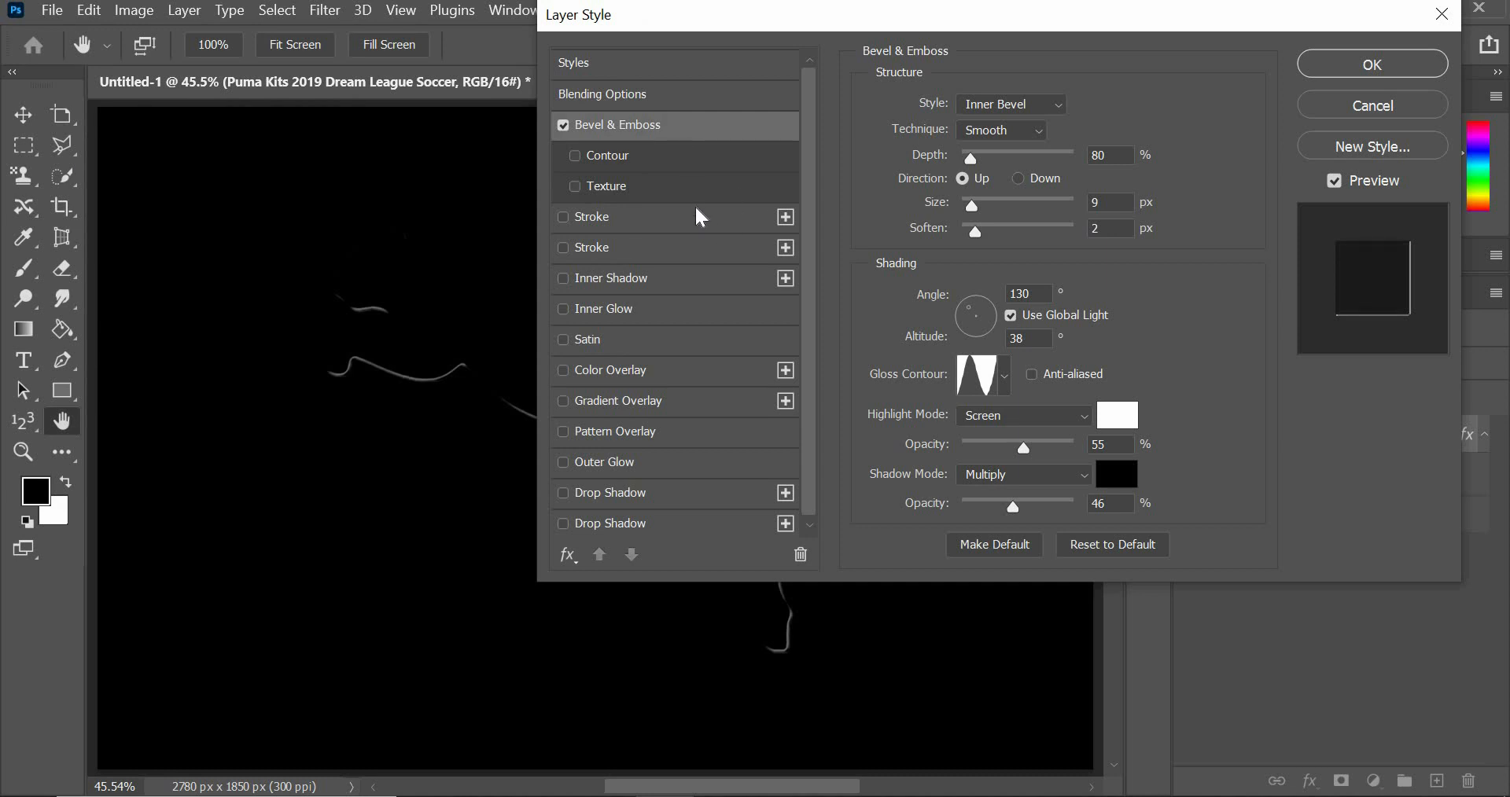
pyautogui.click(1056, 409)
pyautogui.click(1079, 418)
pyautogui.write('80')
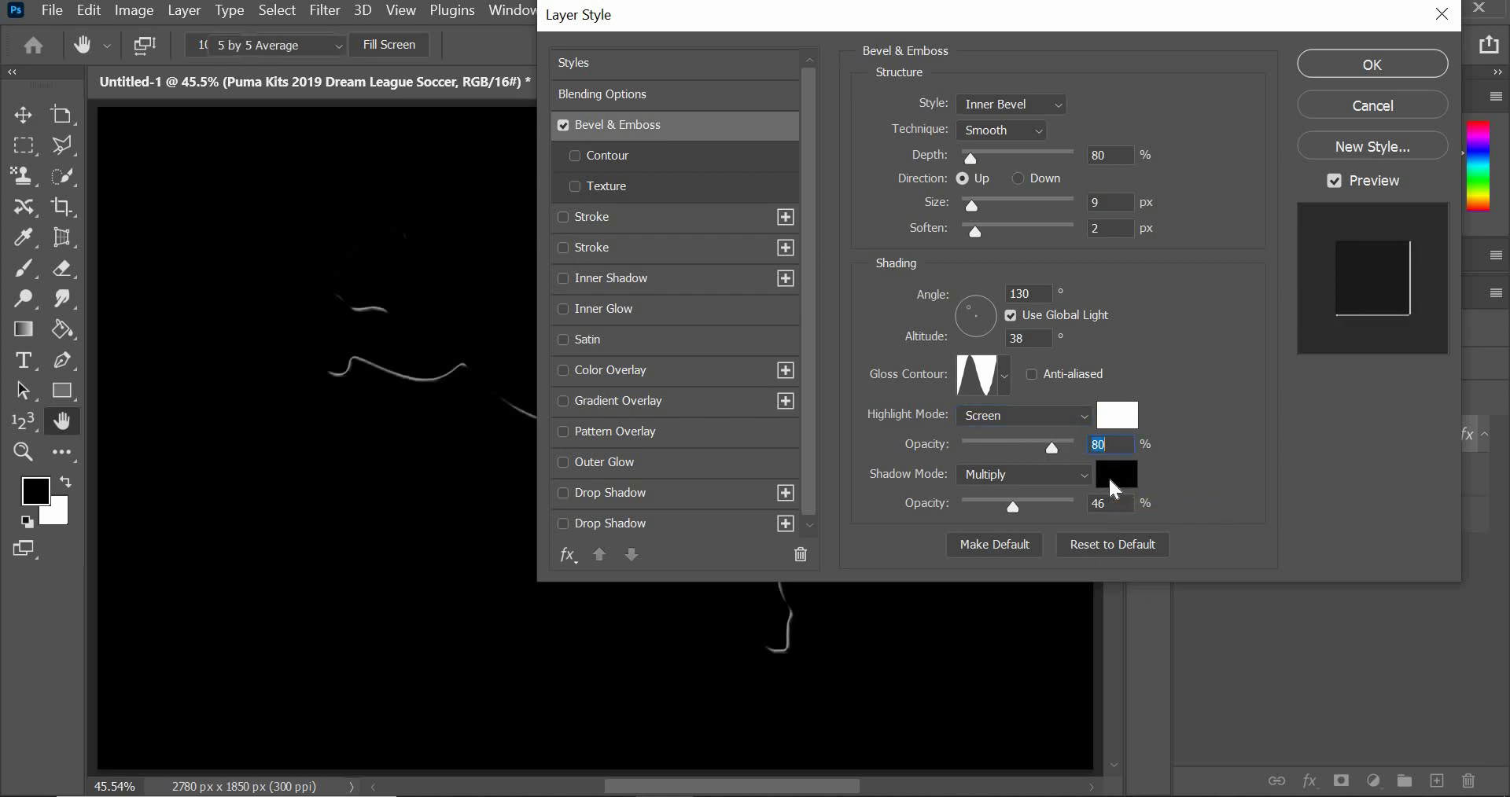
# Set the bevel shadow to black in Multiply mode with 10% opacity
pyautogui.click(1112, 482)
pyautogui.click(574, 87)
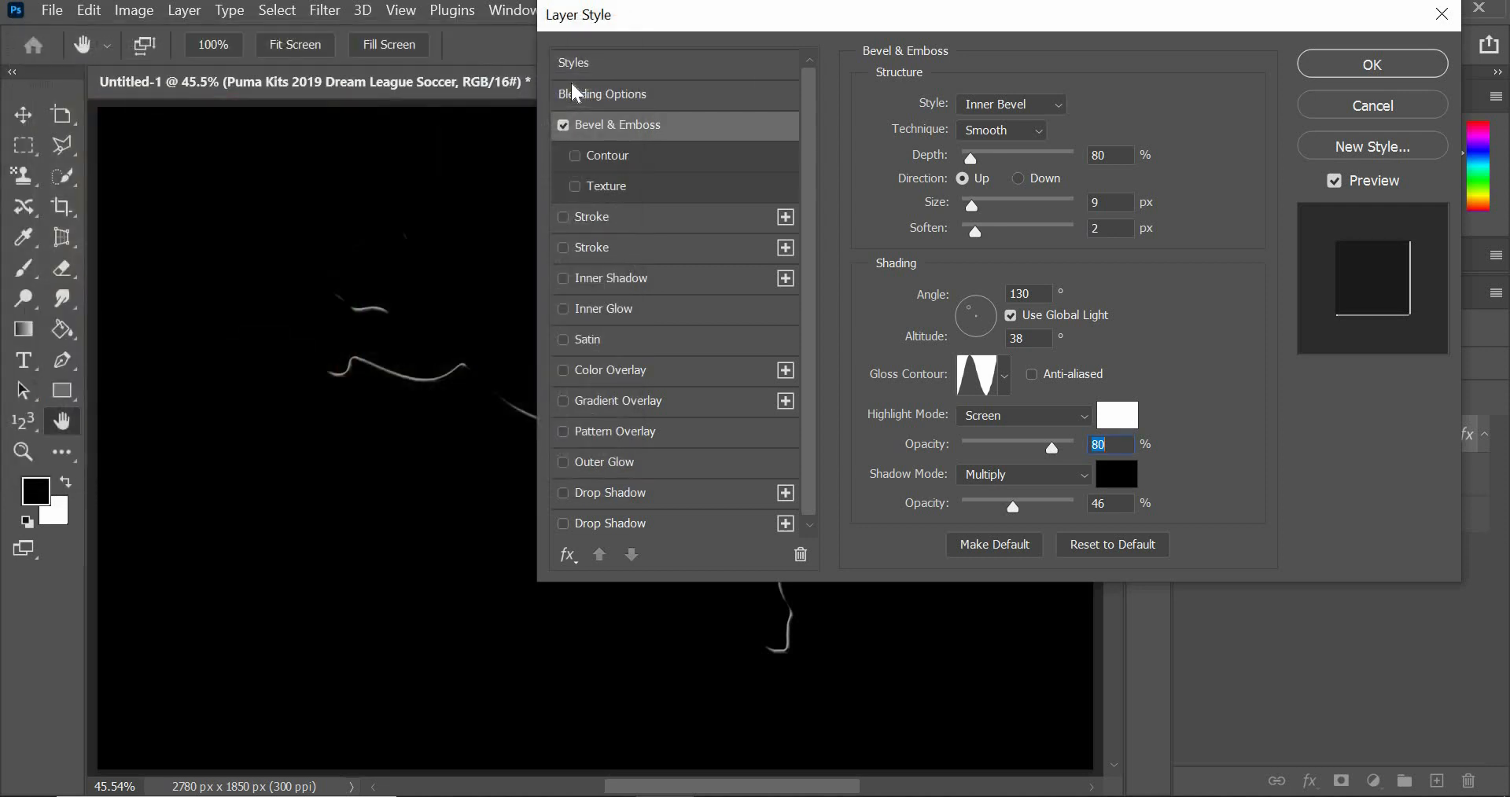
pyautogui.click(1049, 469)
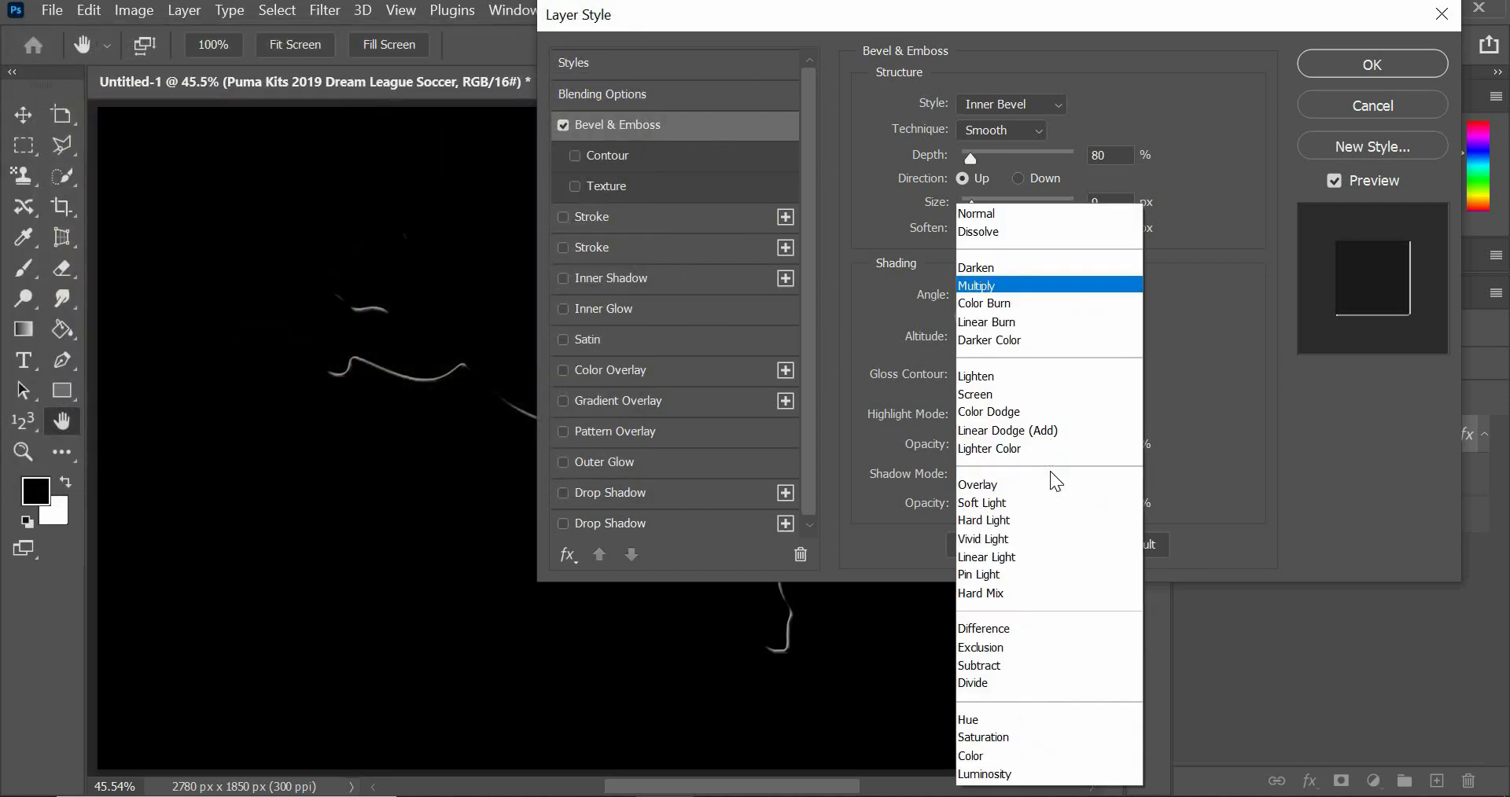
pyautogui.click(1030, 283)
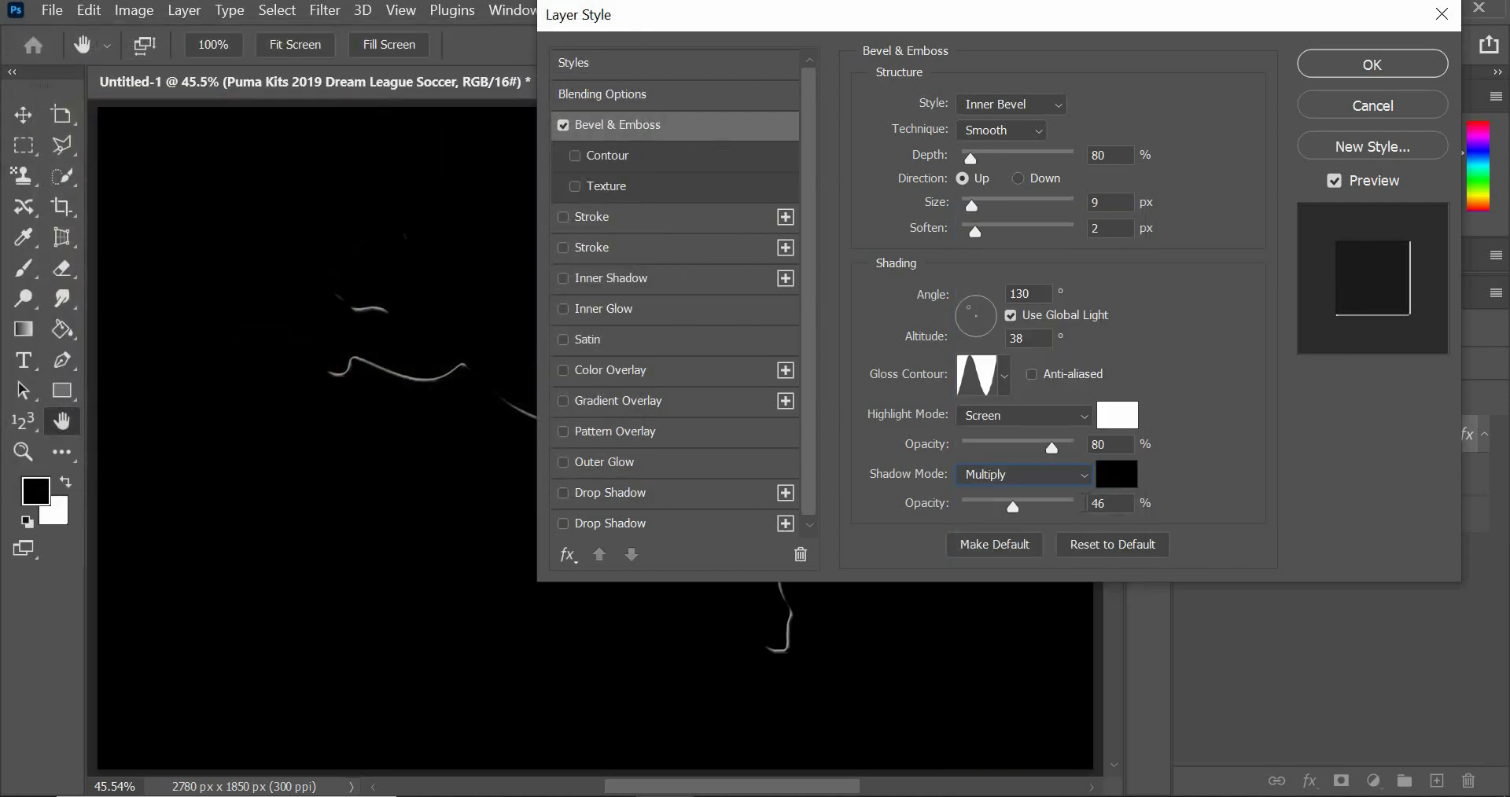
pyautogui.doubleClick(1090, 503)
pyautogui.write('10')
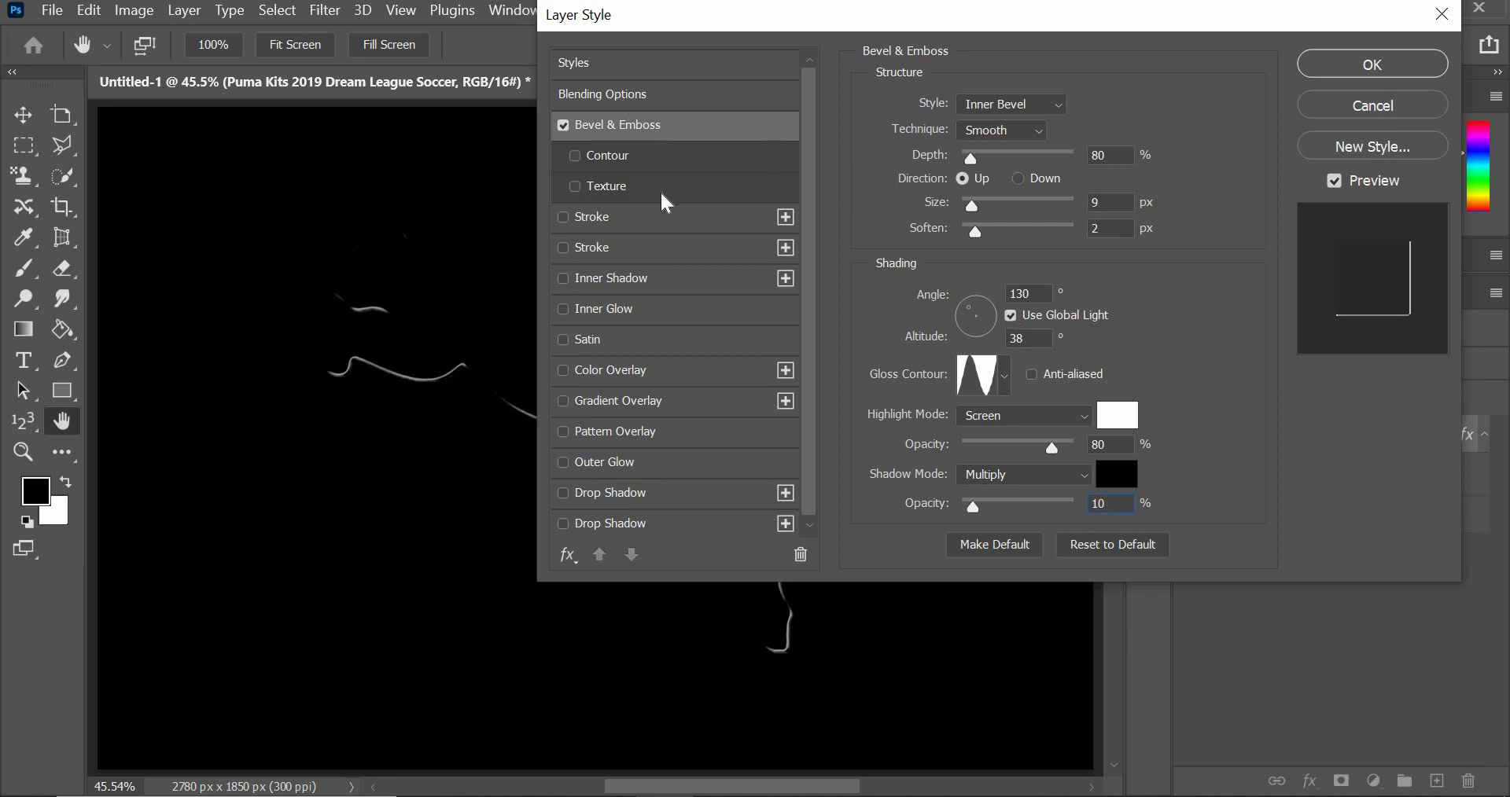
# Enable the bevel's Contour option with the Cove - Shallow preset and a 52% range
pyautogui.click(660, 161)
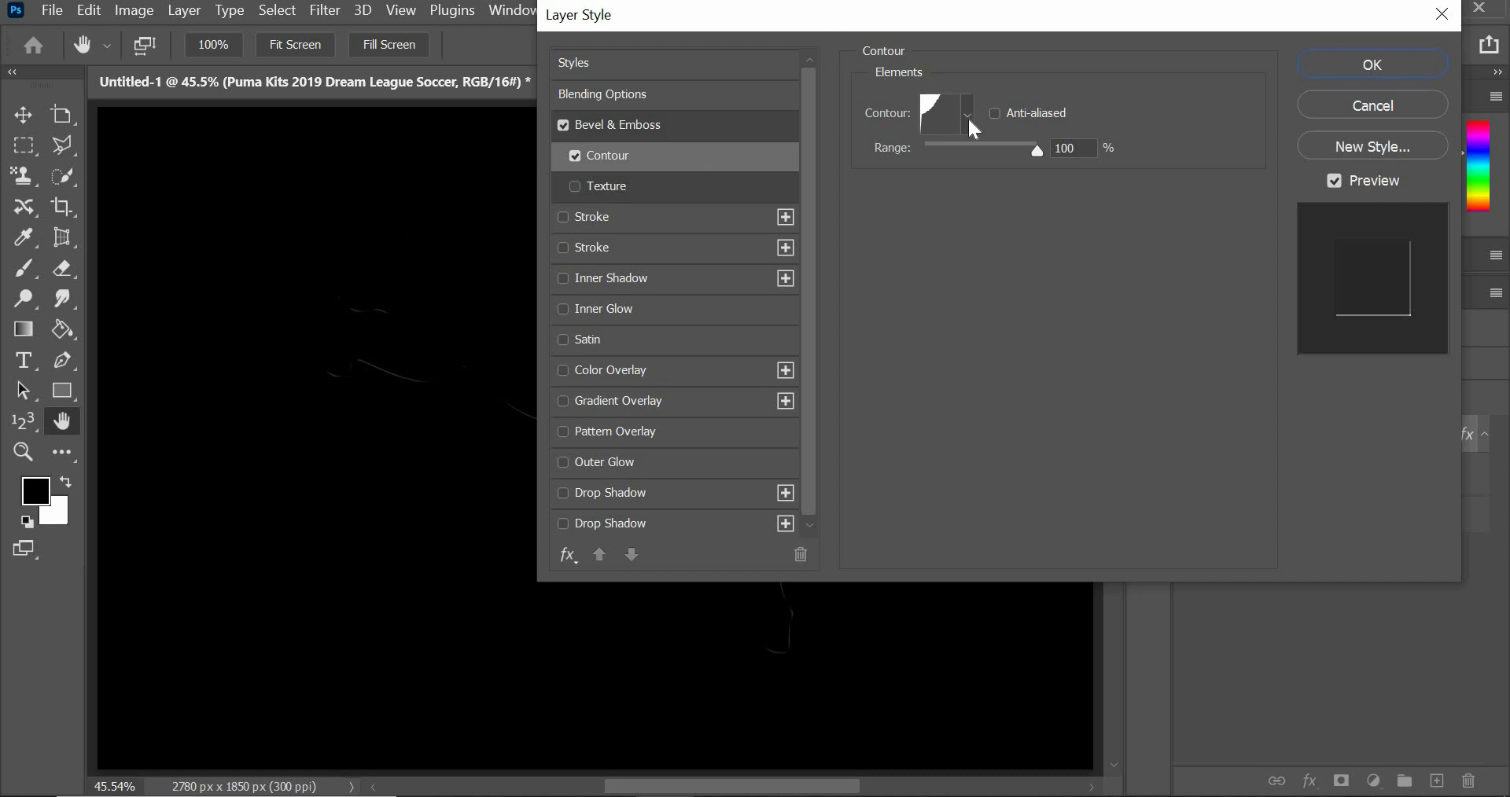
pyautogui.click(980, 148)
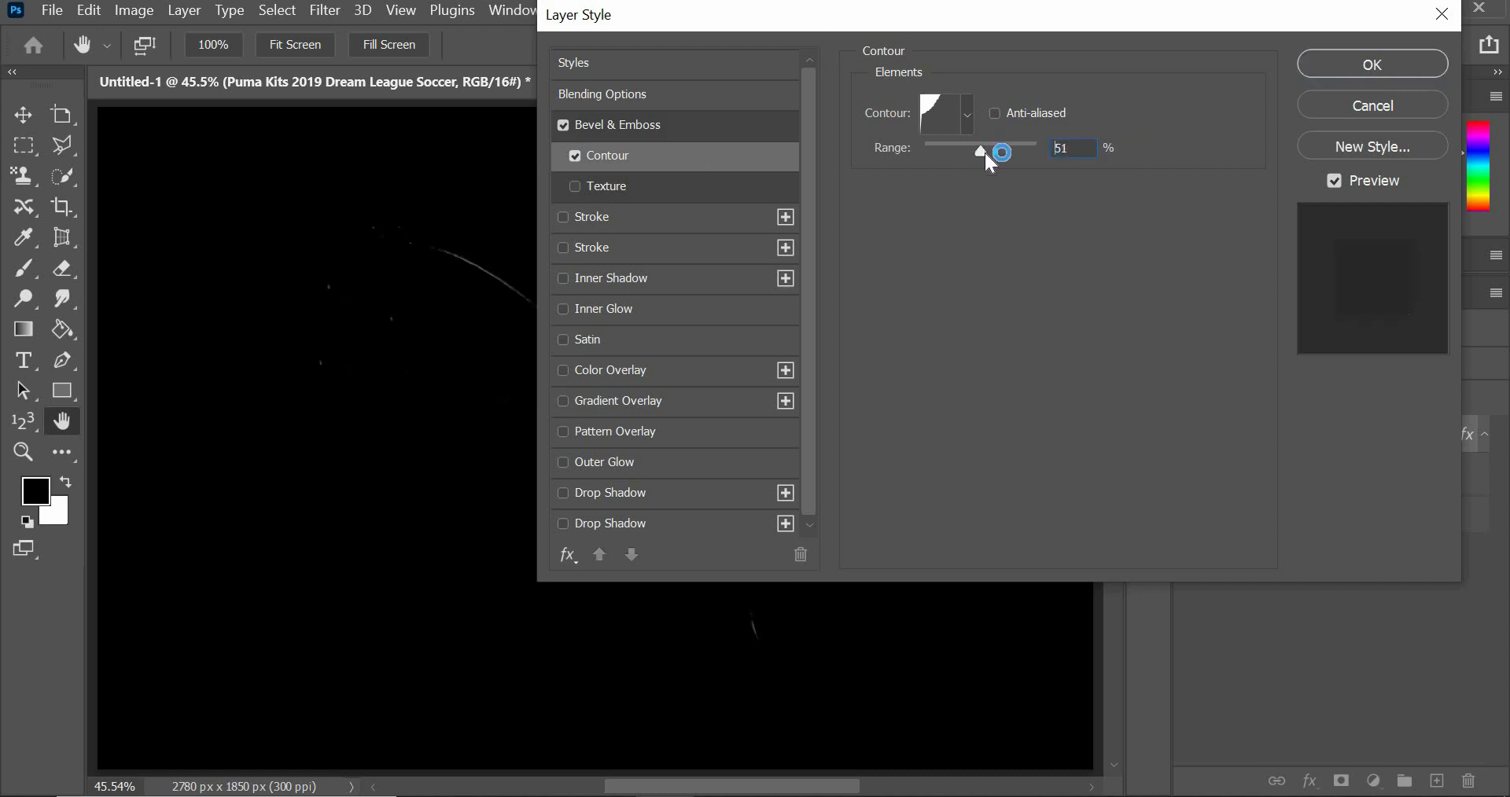
pyautogui.moveTo(983, 154); pyautogui.dragTo(985, 155)
pyautogui.click(970, 116)
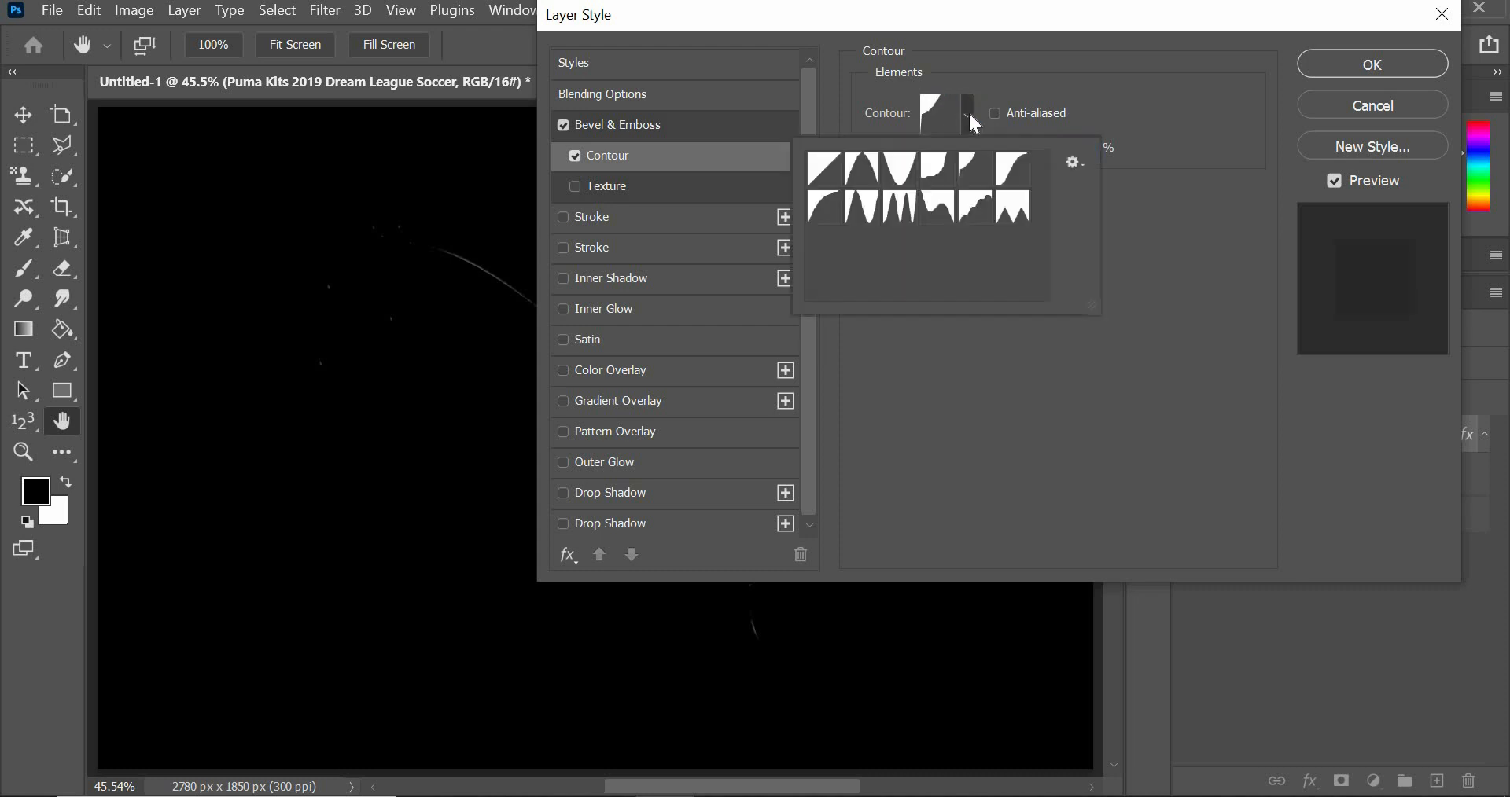
pyautogui.click(967, 175)
# Reshape the bevel contour from the Cone preset into a custom rise-dip-rise curve ending at 100% input and 100% output
pyautogui.click(942, 118)
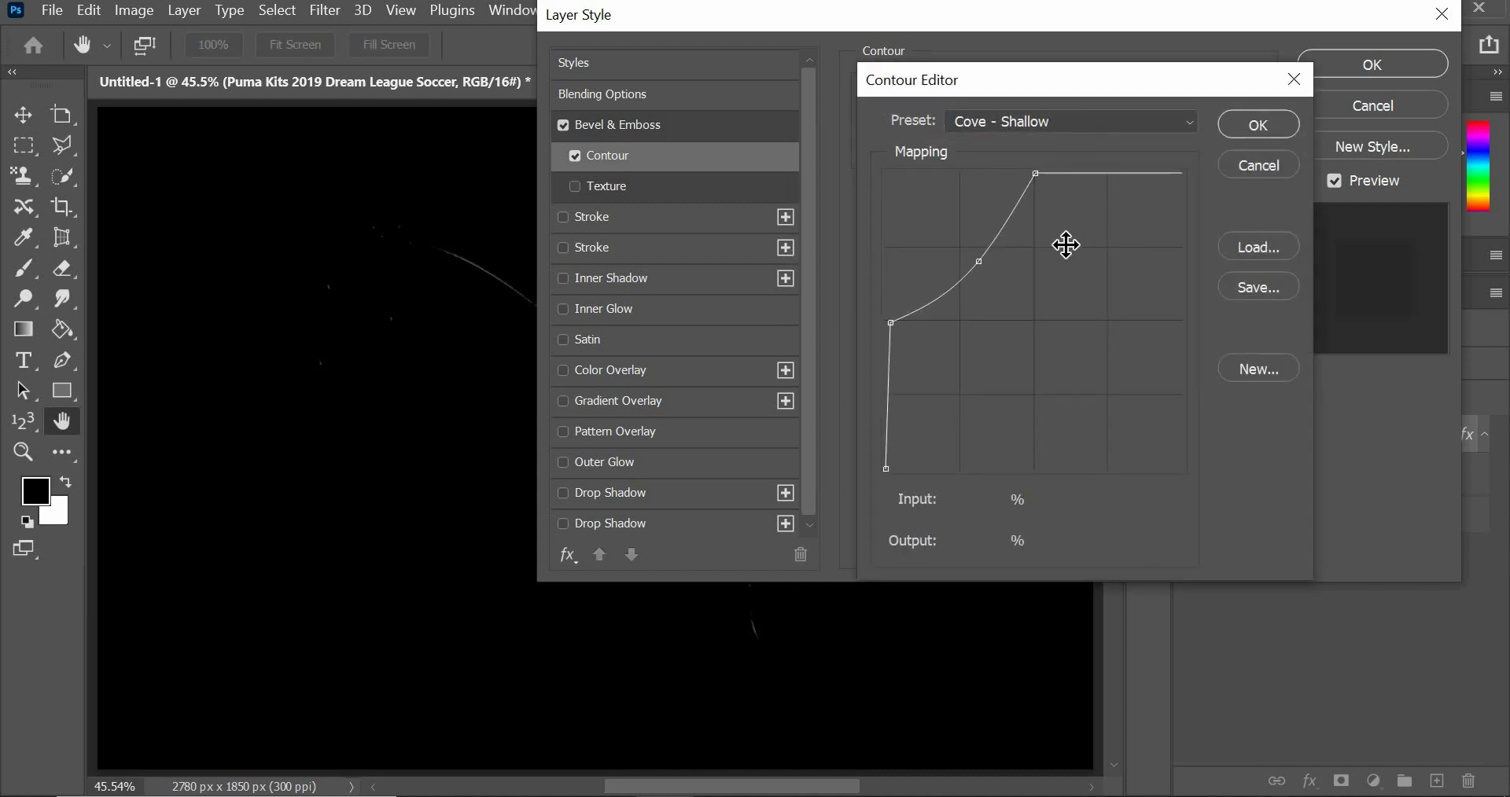
pyautogui.click(1035, 122)
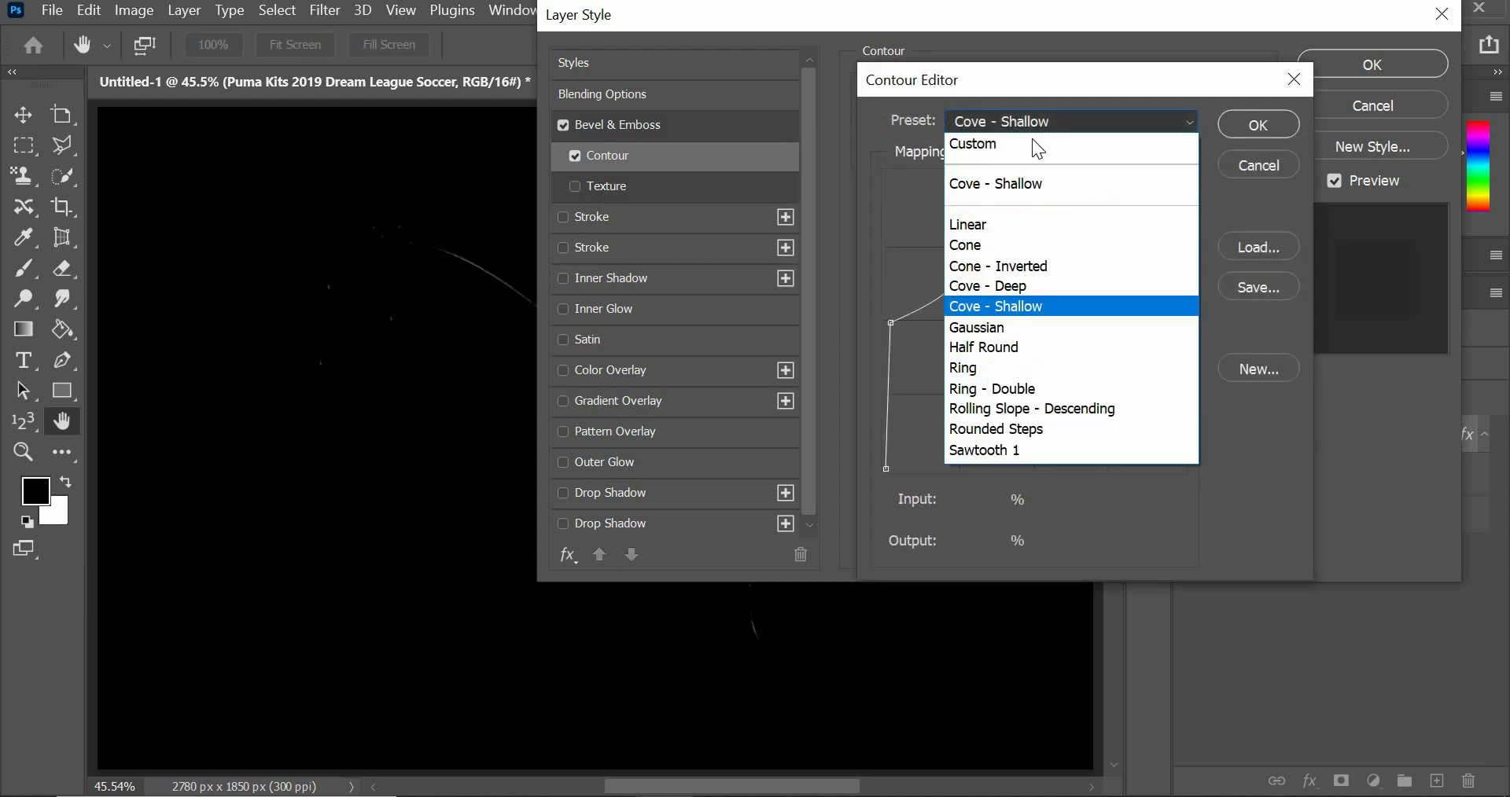
pyautogui.click(1022, 246)
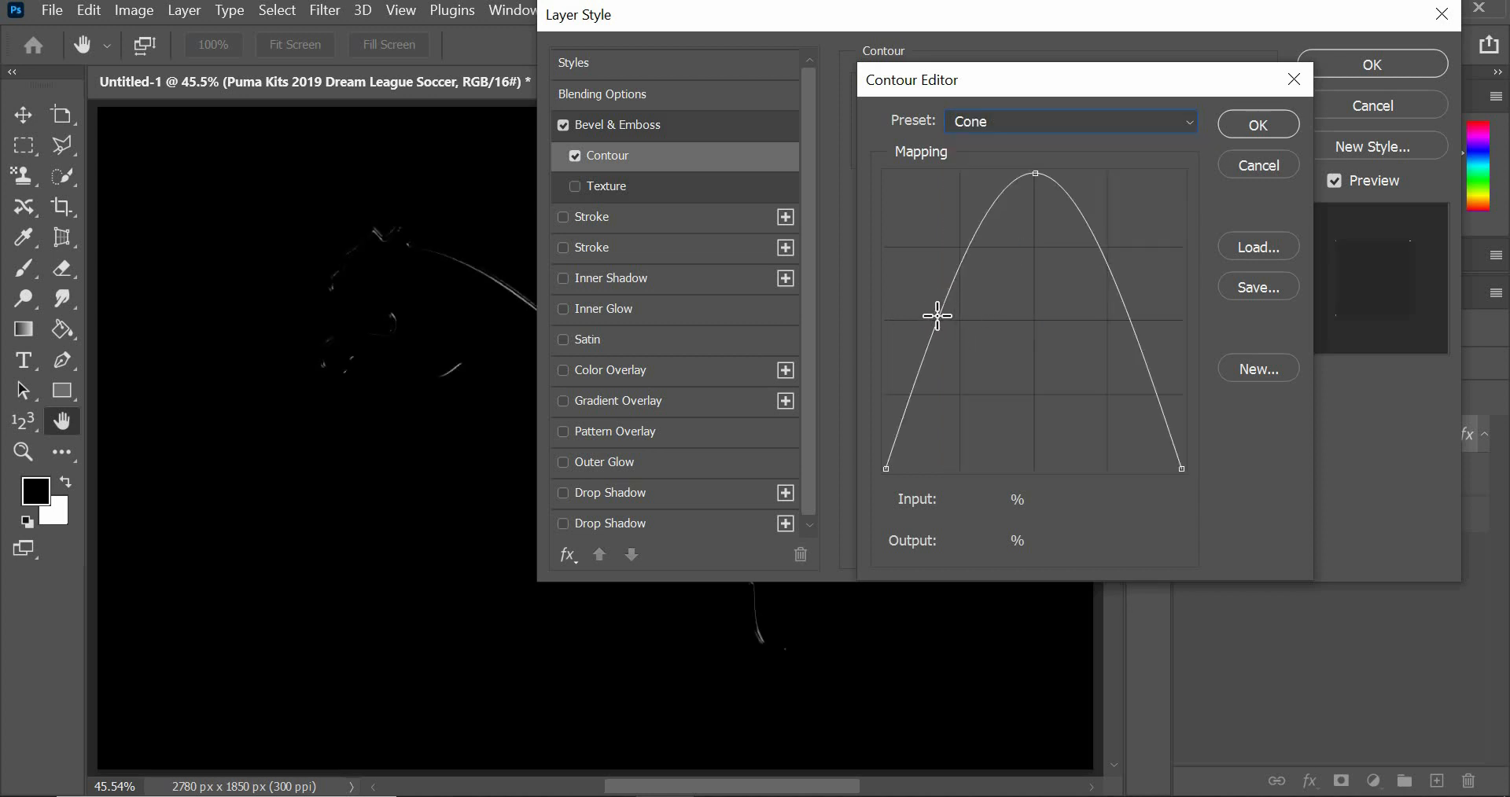
pyautogui.moveTo(938, 315)
pyautogui.mouseDown()
pyautogui.moveTo(968, 354)
pyautogui.moveTo(944, 312)
pyautogui.mouseUp()
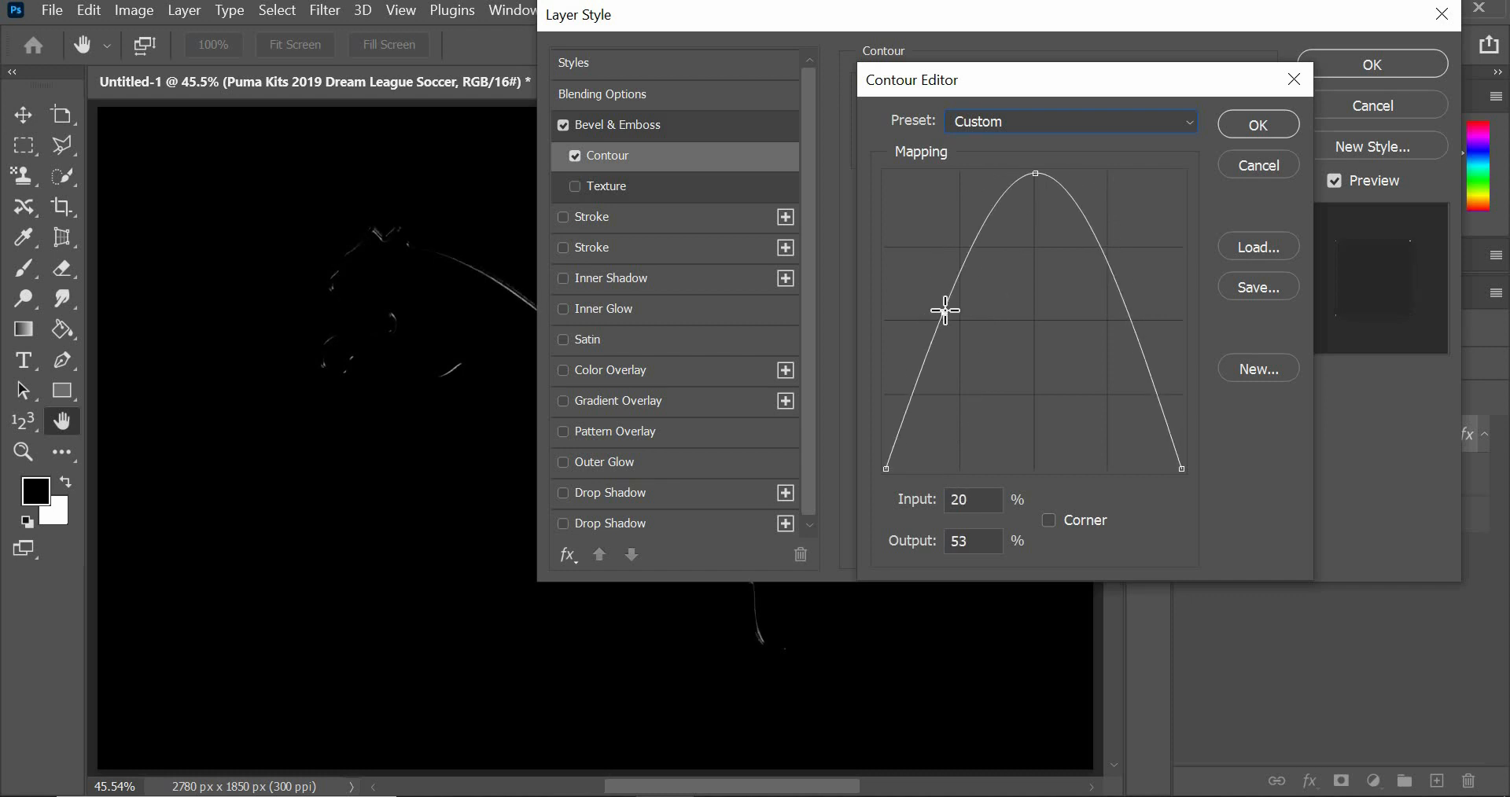
pyautogui.moveTo(1035, 173); pyautogui.dragTo(1115, 379)
pyautogui.moveTo(1185, 469); pyautogui.dragTo(1183, 173)
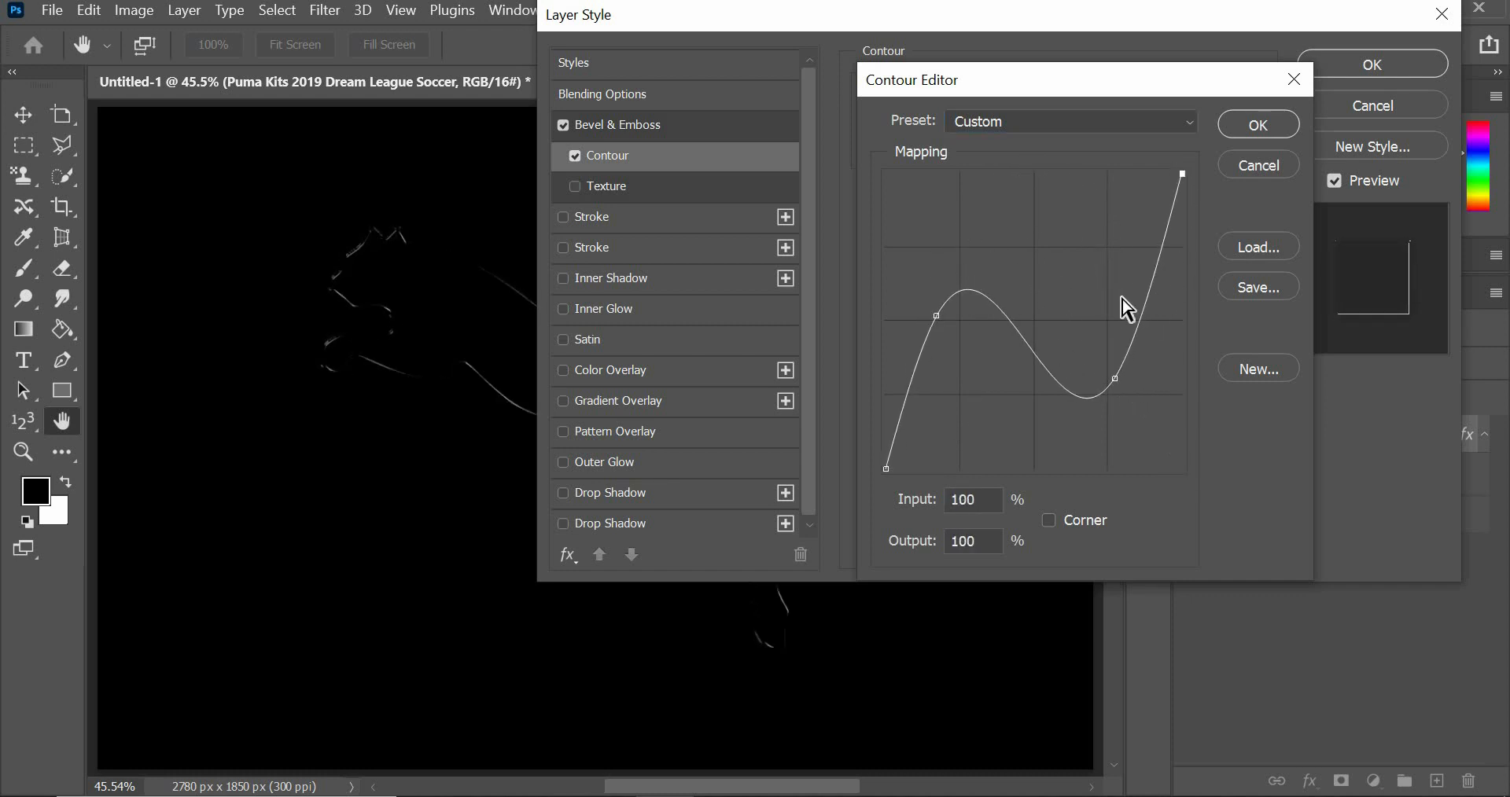
# Refine the contour curve's two inner points, placing the lower one at about 69% input and 27% output, and apply the curve
pyautogui.moveTo(1119, 377); pyautogui.dragTo(1074, 399)
pyautogui.moveTo(936, 315); pyautogui.dragTo(961, 322)
pyautogui.moveTo(1074, 397); pyautogui.dragTo(1091, 390)
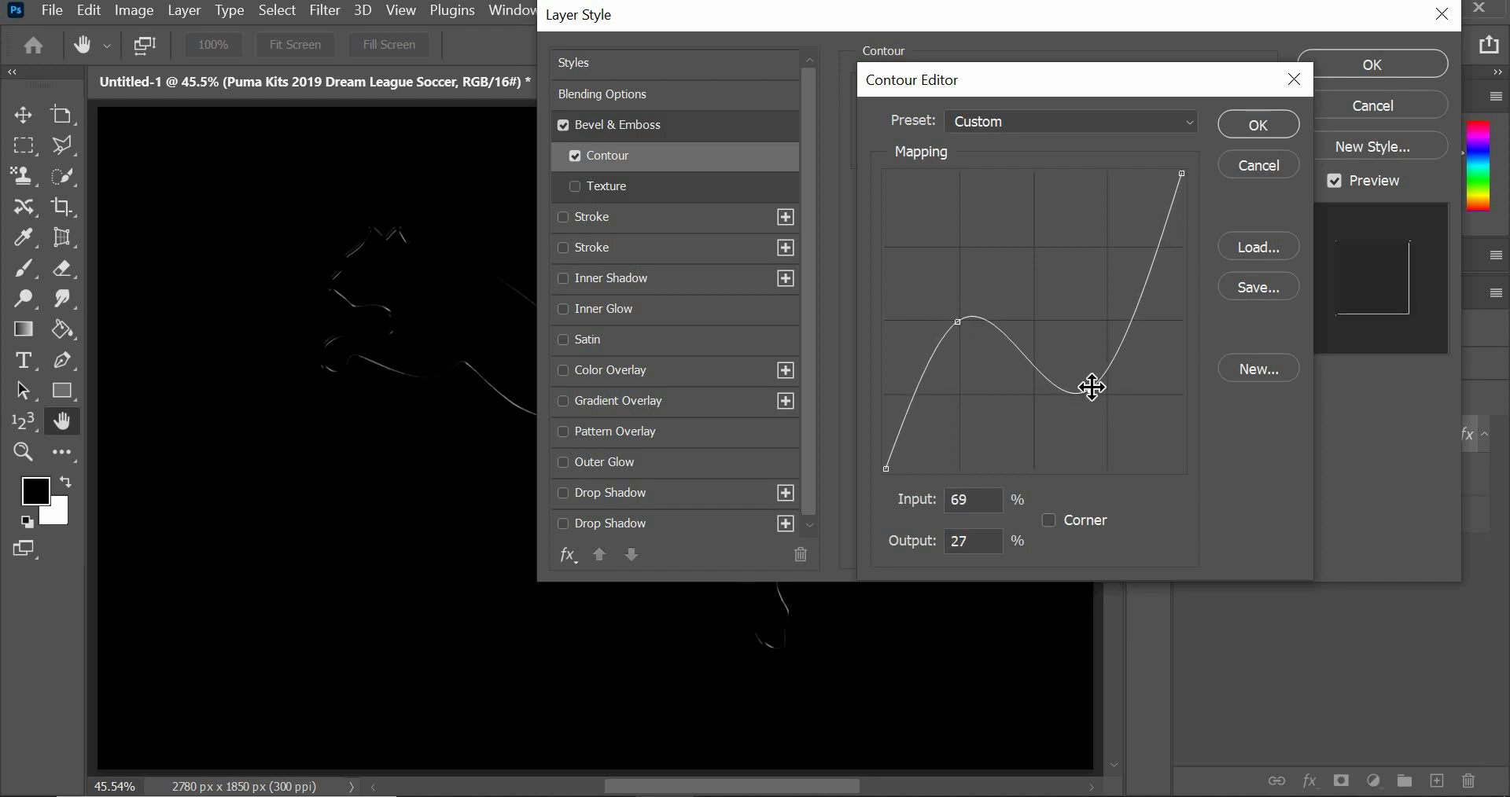
pyautogui.click(1264, 125)
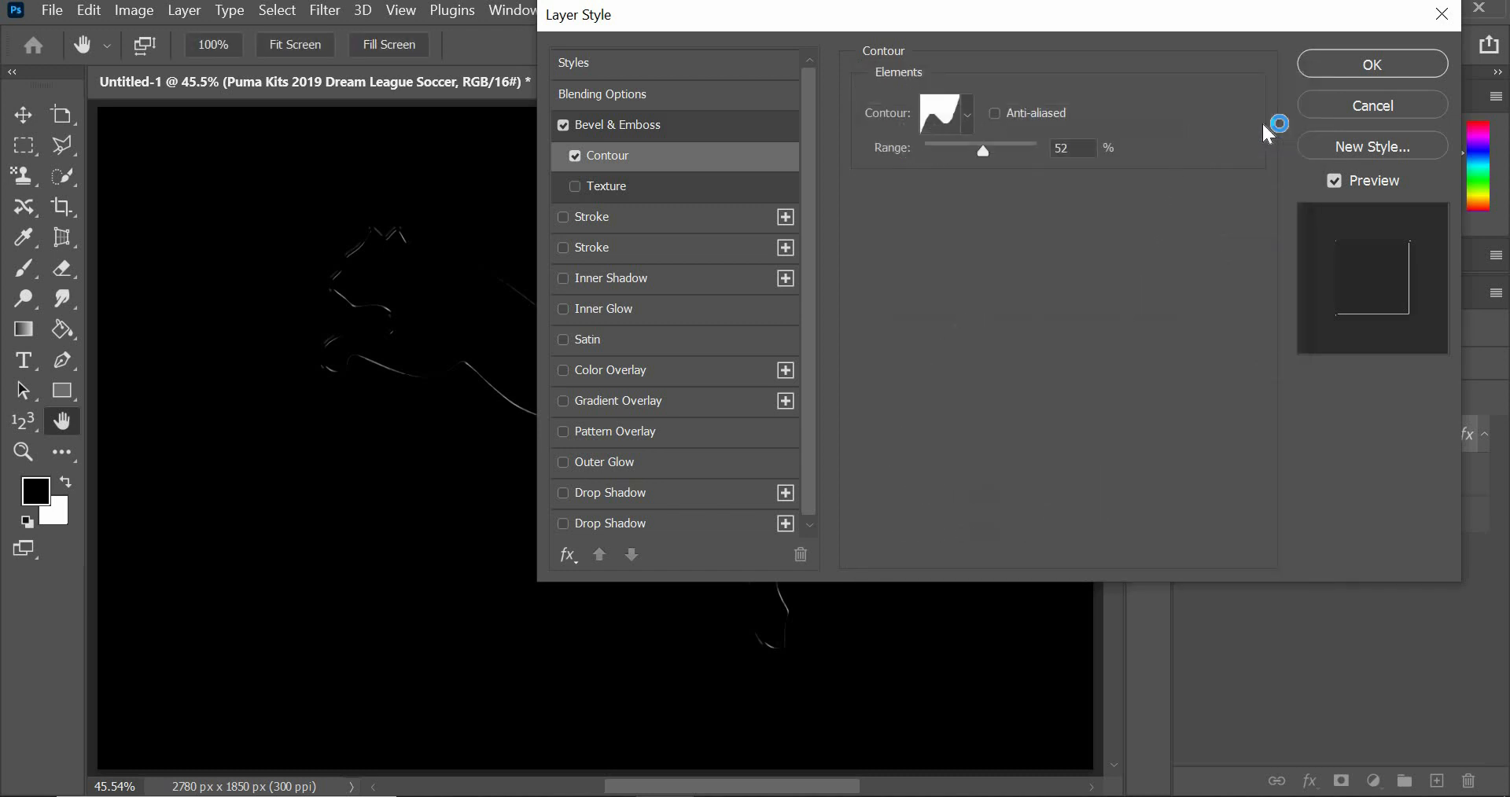
# Enable Inner Glow with the Overlay blend mode and 30% opacity
pyautogui.click(625, 313)
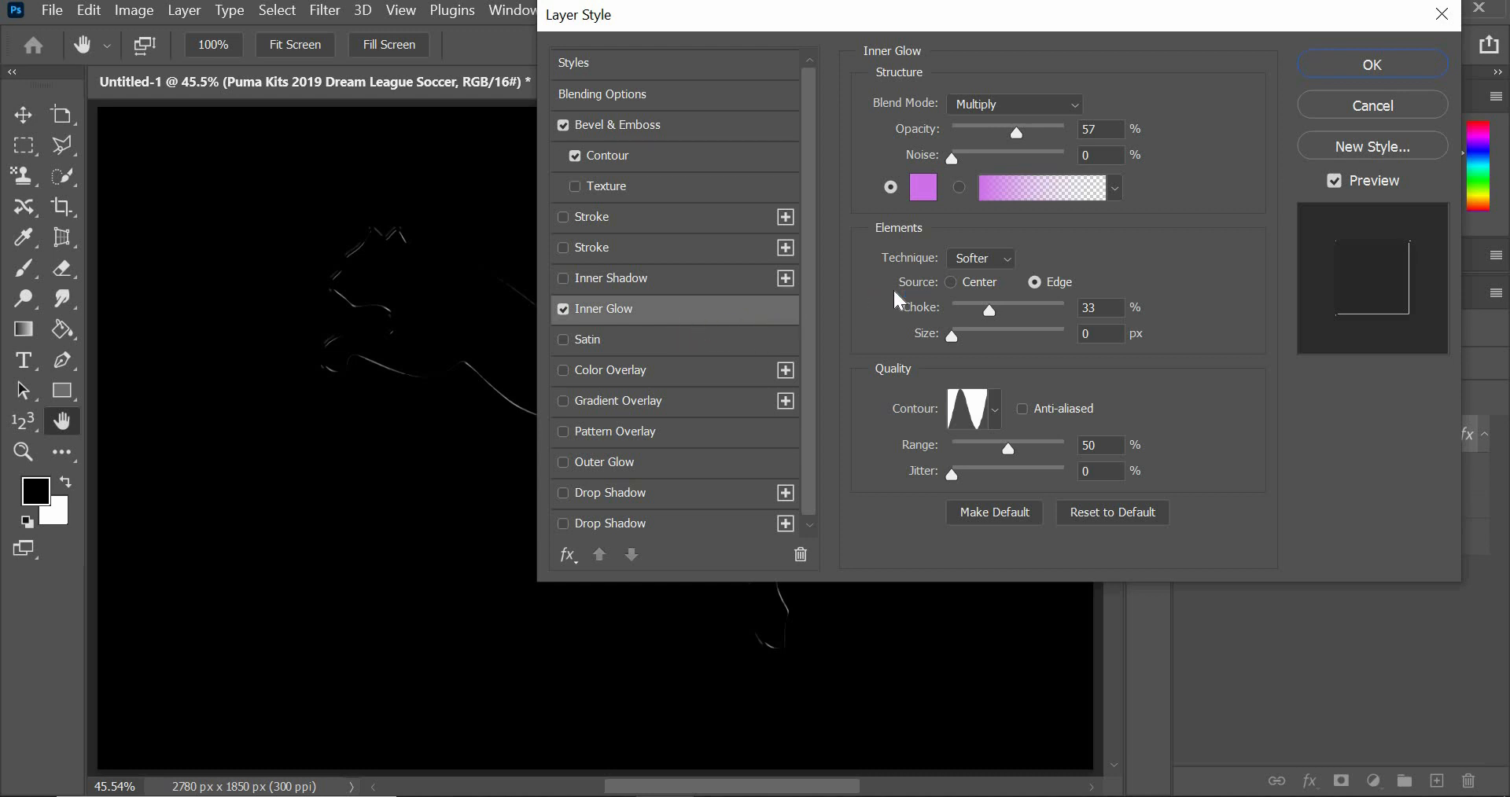
pyautogui.click(997, 99)
pyautogui.click(1004, 398)
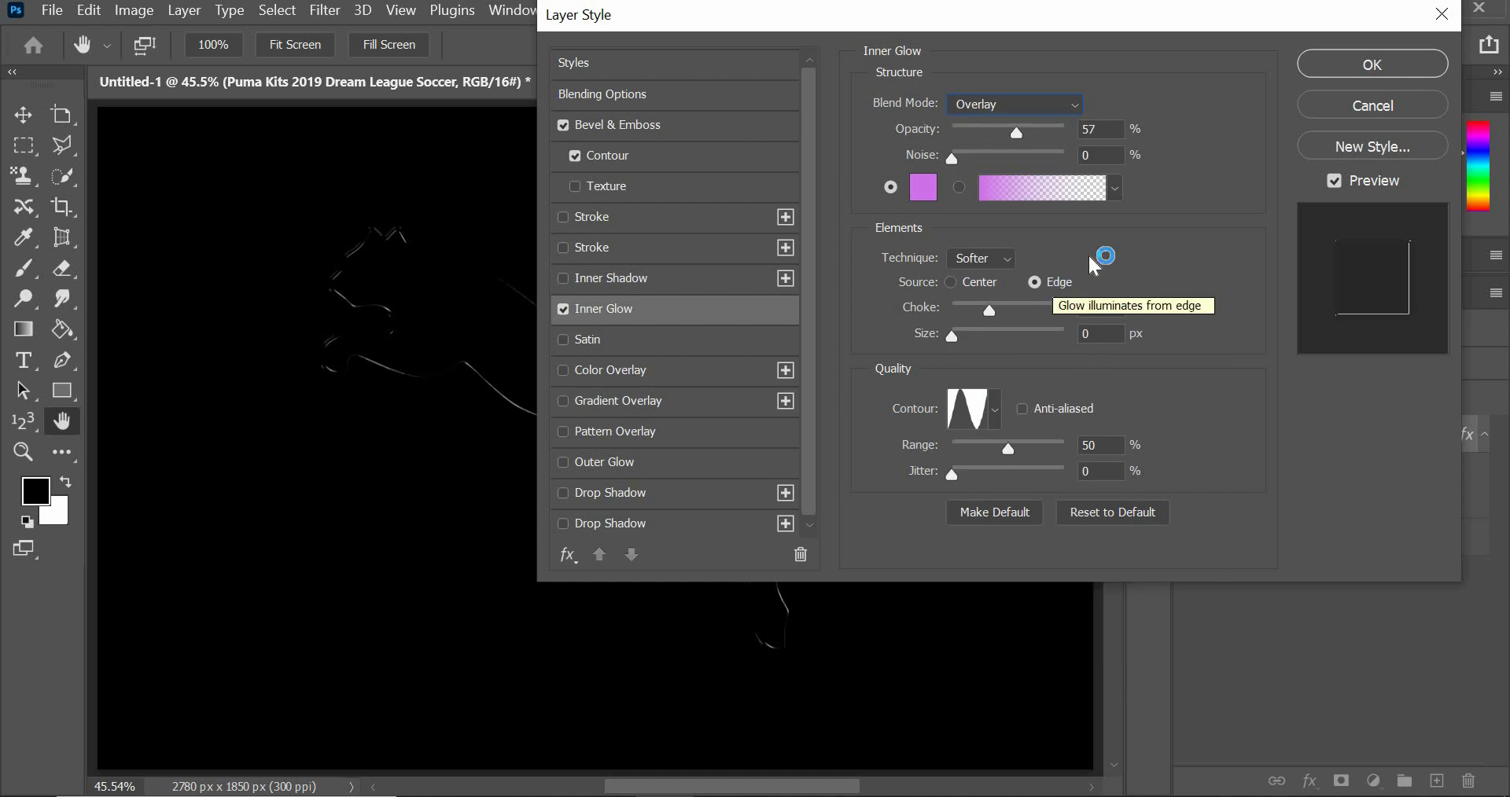
pyautogui.click(1093, 129)
pyautogui.write('30')
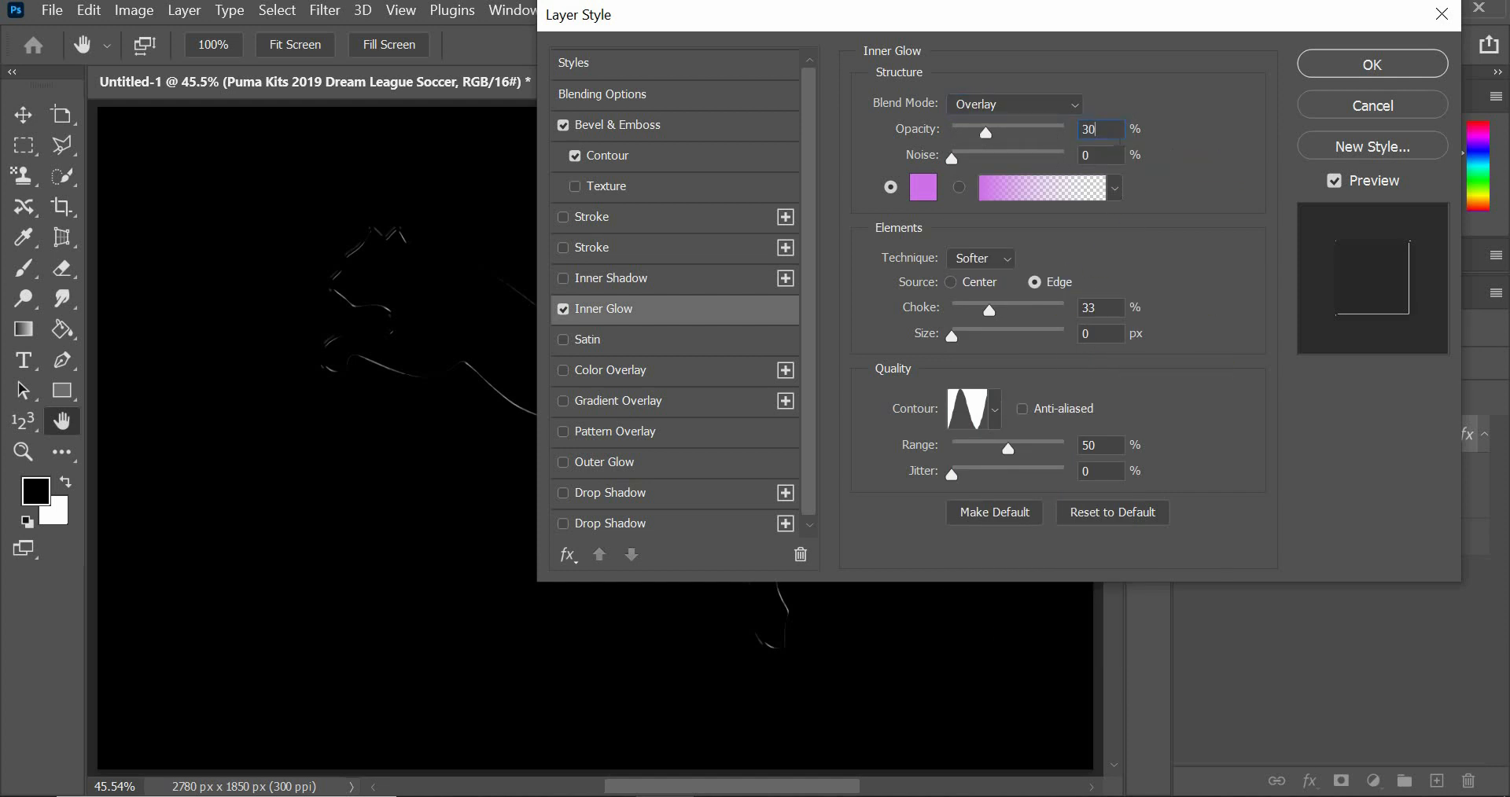
pyautogui.press('Tab')
# Change the inner glow's color to black
pyautogui.click(923, 188)
pyautogui.click(118, 310)
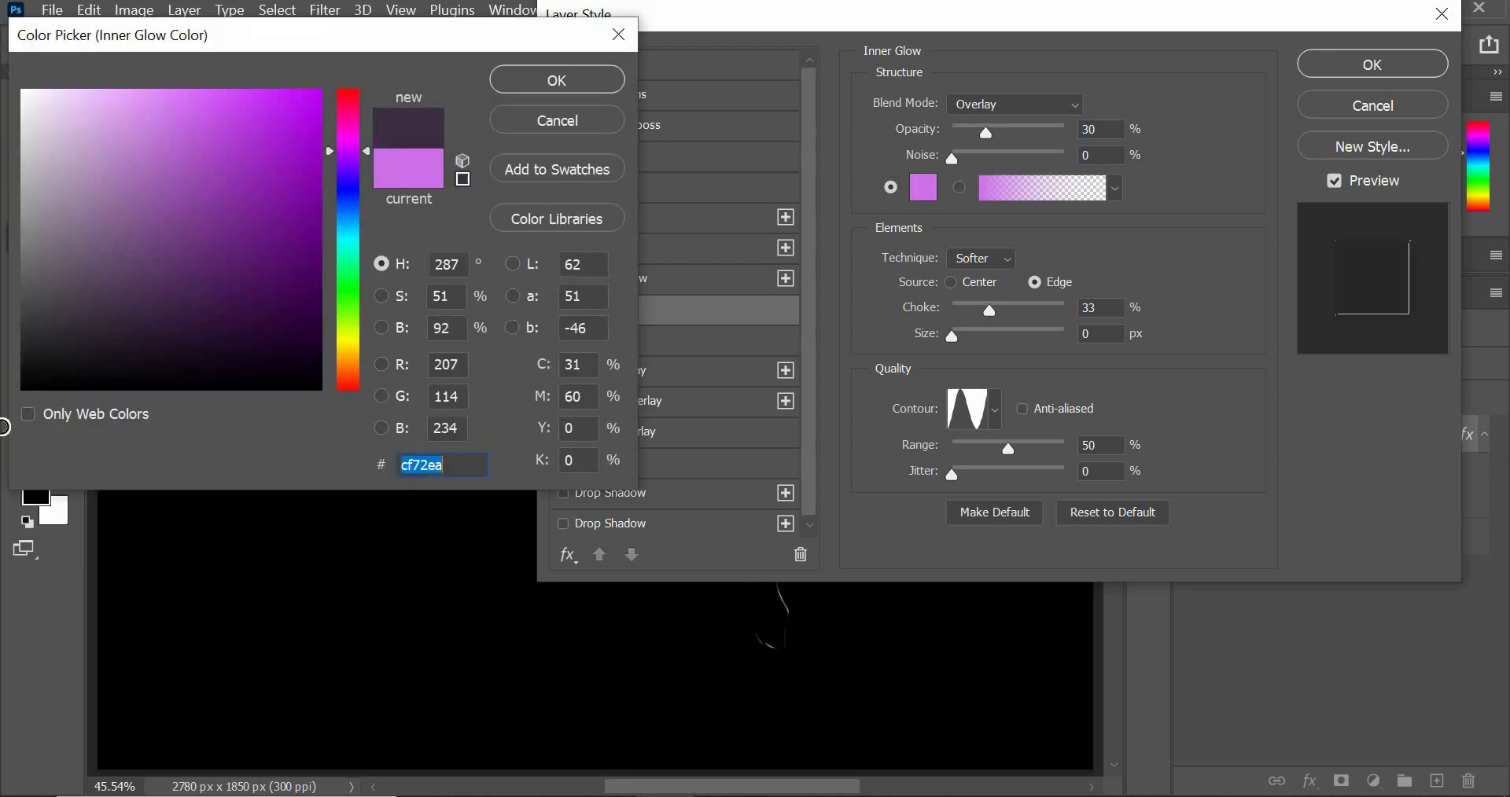
pyautogui.moveTo(2, 426); pyautogui.dragTo(2, 431)
pyautogui.click(604, 78)
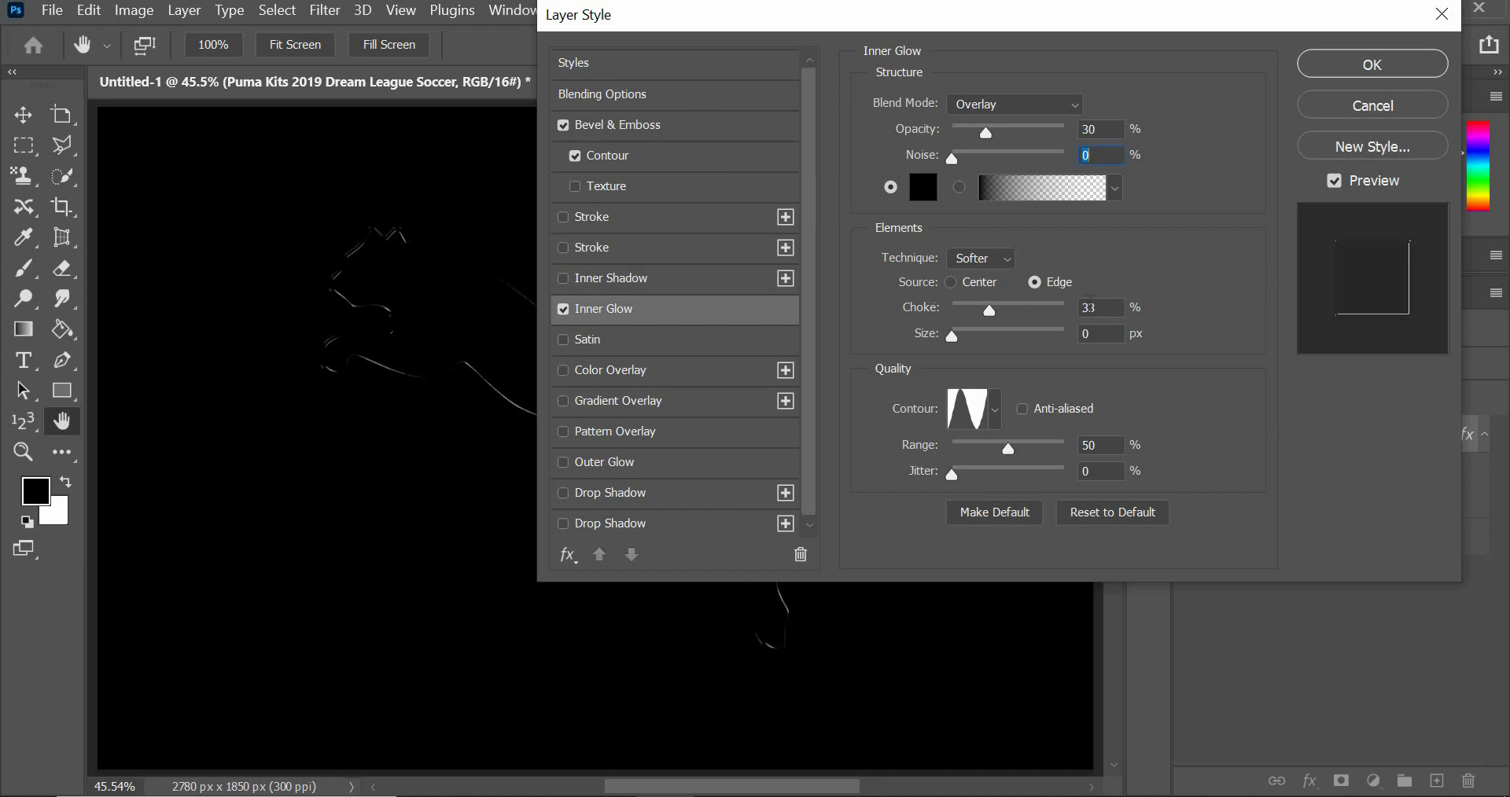
# Set the inner glow to 13% choke, 18 px size and the ring-shaped contour, and apply the layer style
pyautogui.click(1083, 308)
pyautogui.write('13')
pyautogui.write('18')
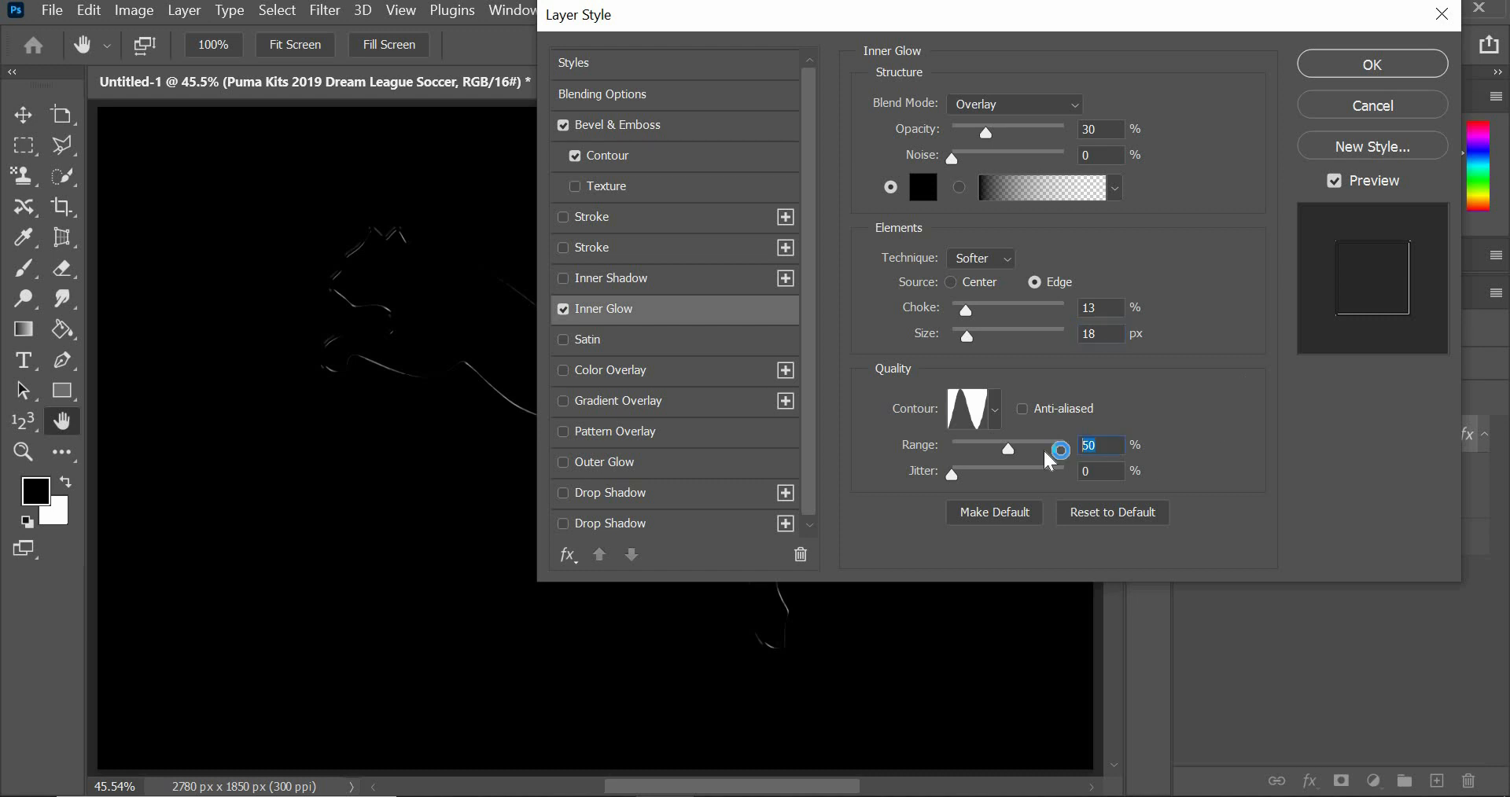
pyautogui.click(997, 409)
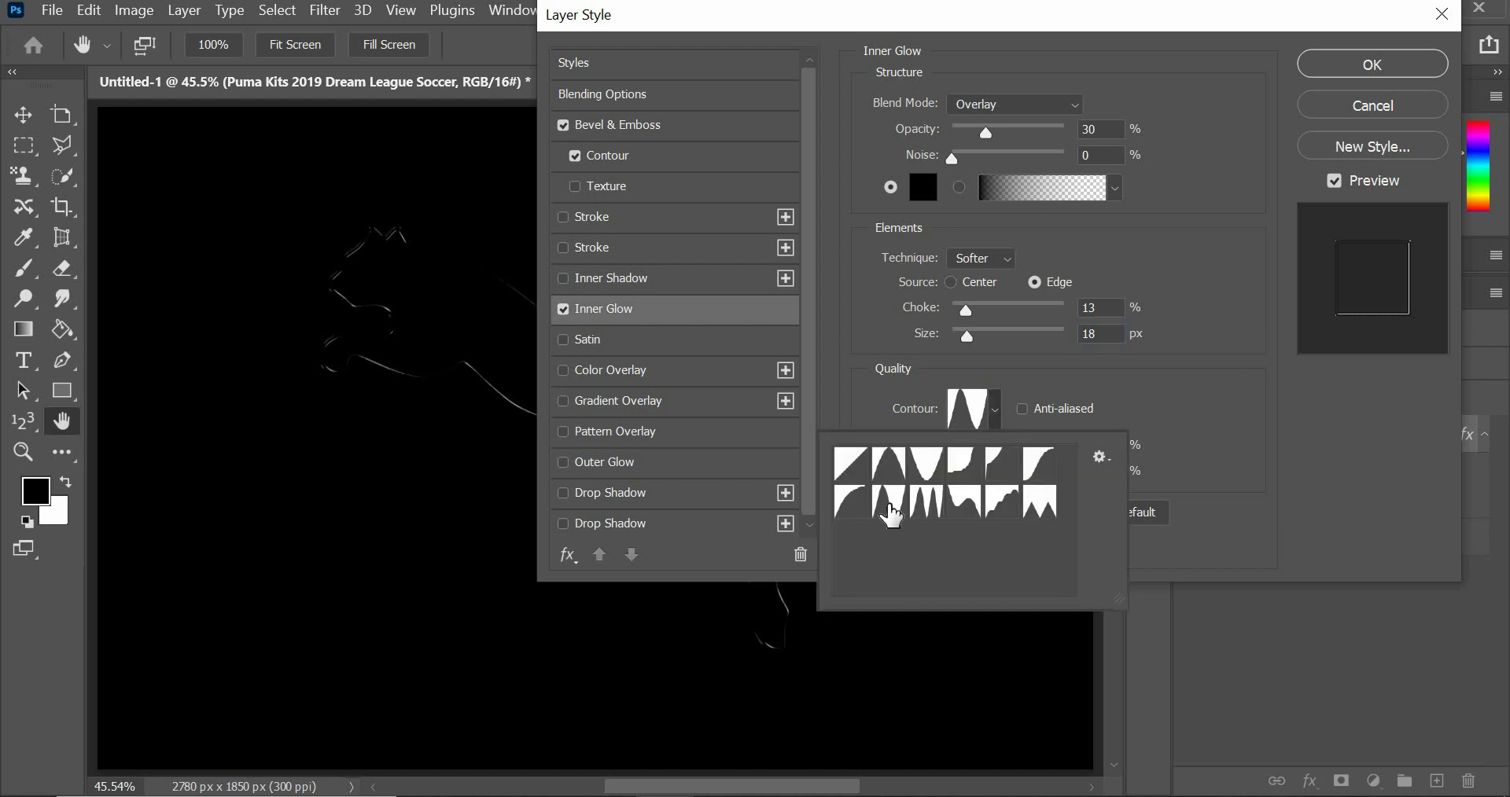
pyautogui.click(890, 507)
pyautogui.click(1213, 385)
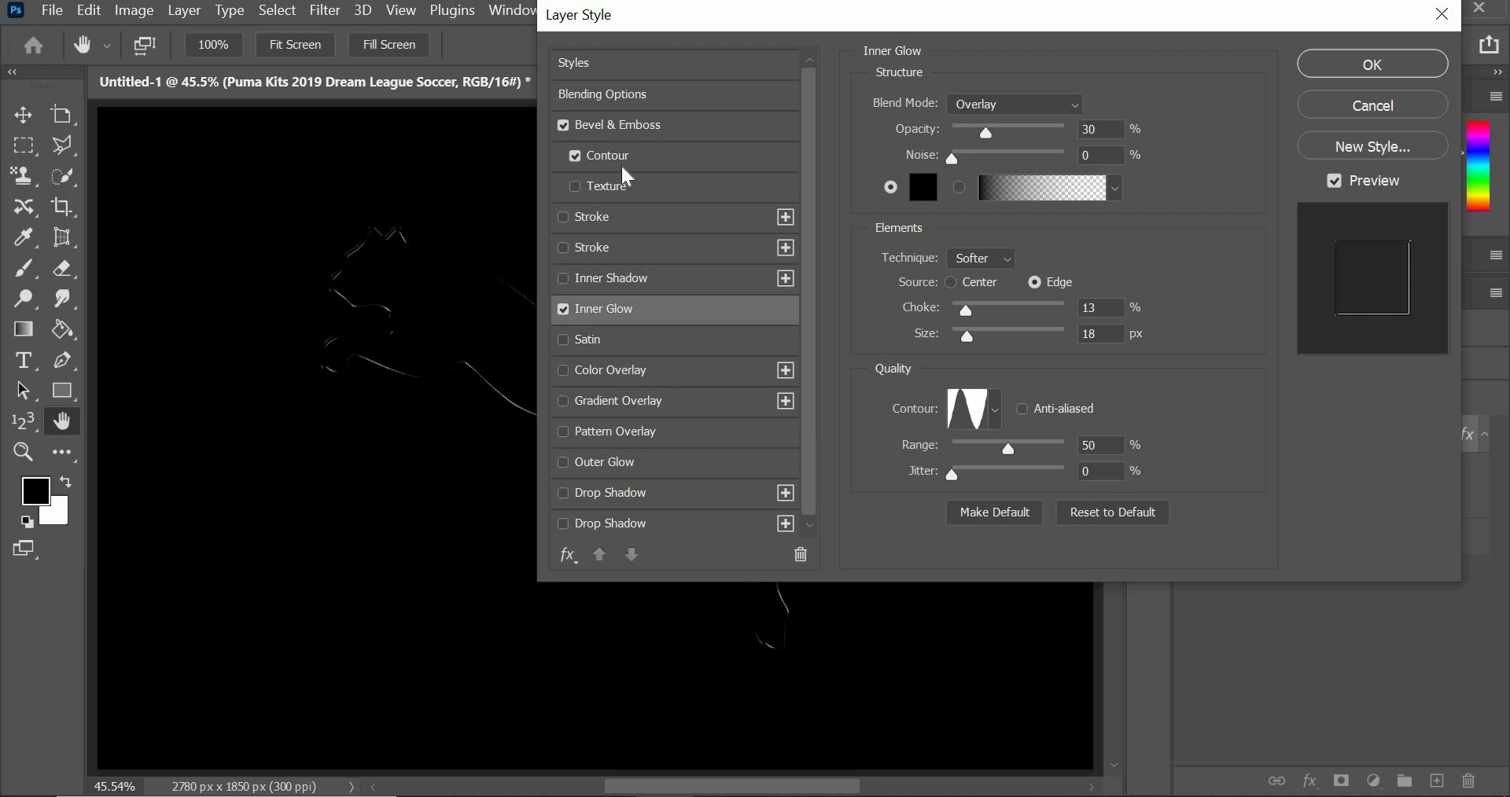
pyautogui.click(1376, 62)
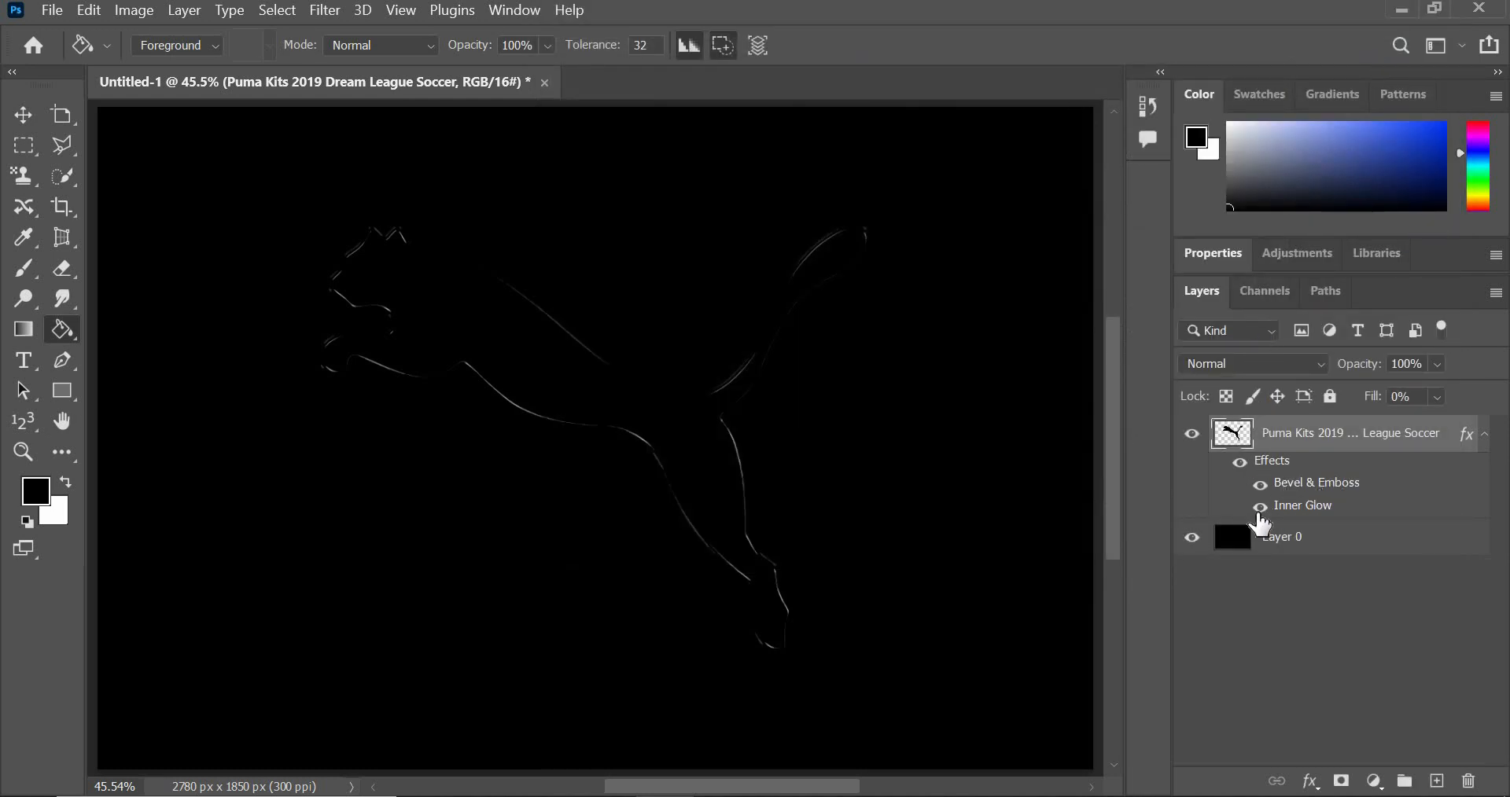
# Add a new layer directly above Layer 0 and draw a blue-to-cyan linear gradient across it from the canvas's lower-left to upper-right corner
pyautogui.click(1326, 543)
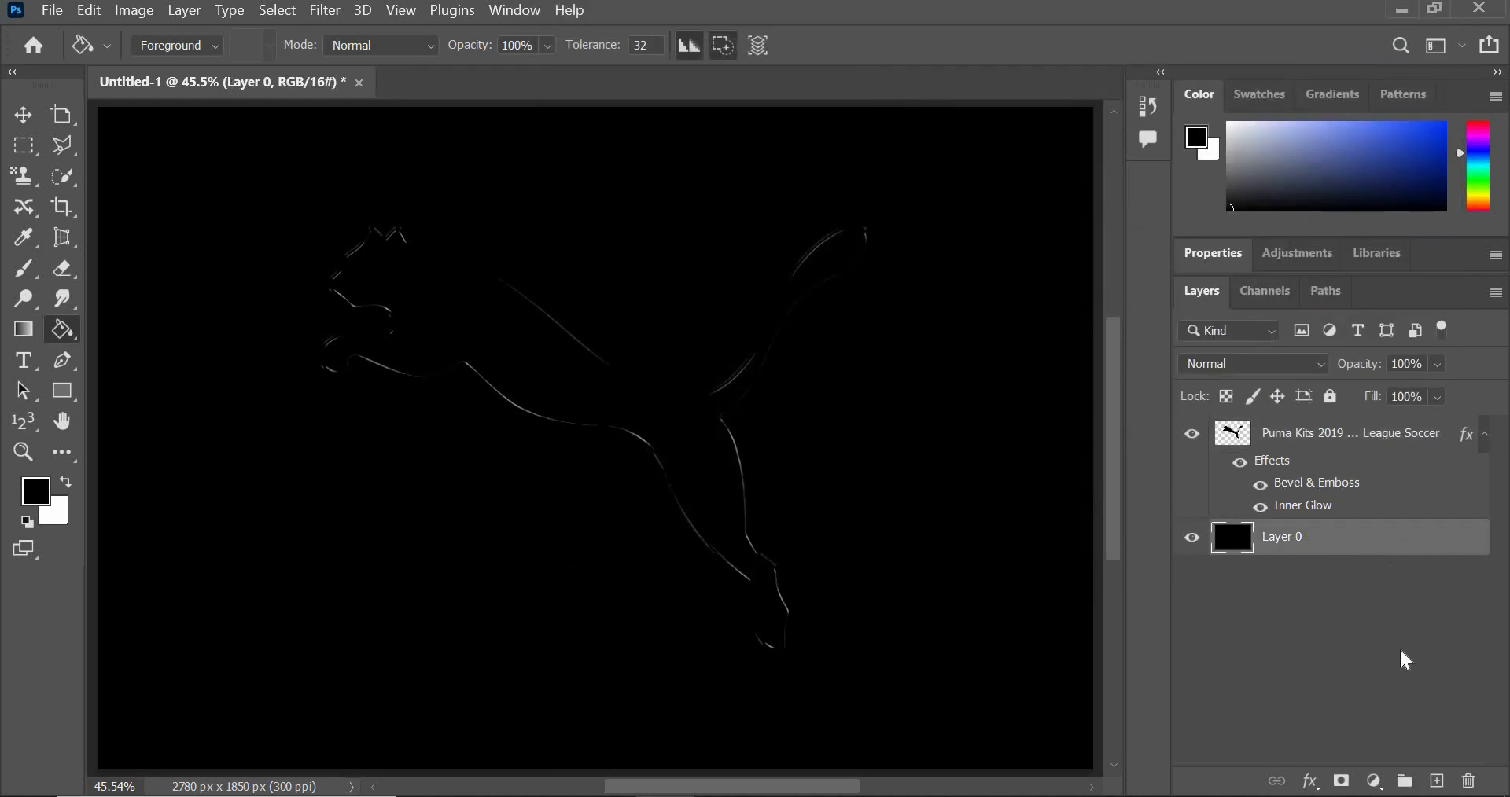
pyautogui.click(1439, 783)
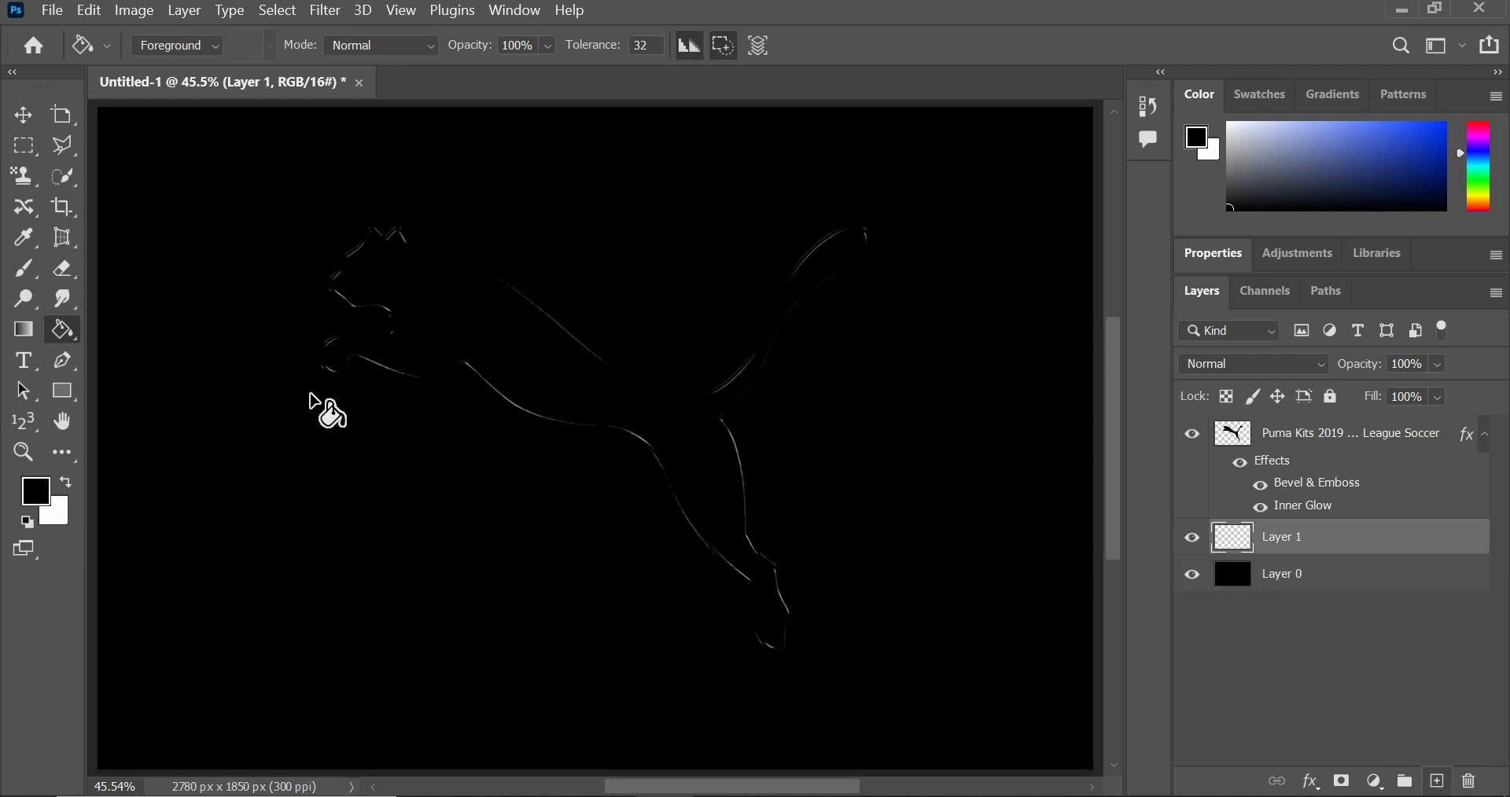
pyautogui.click(30, 327)
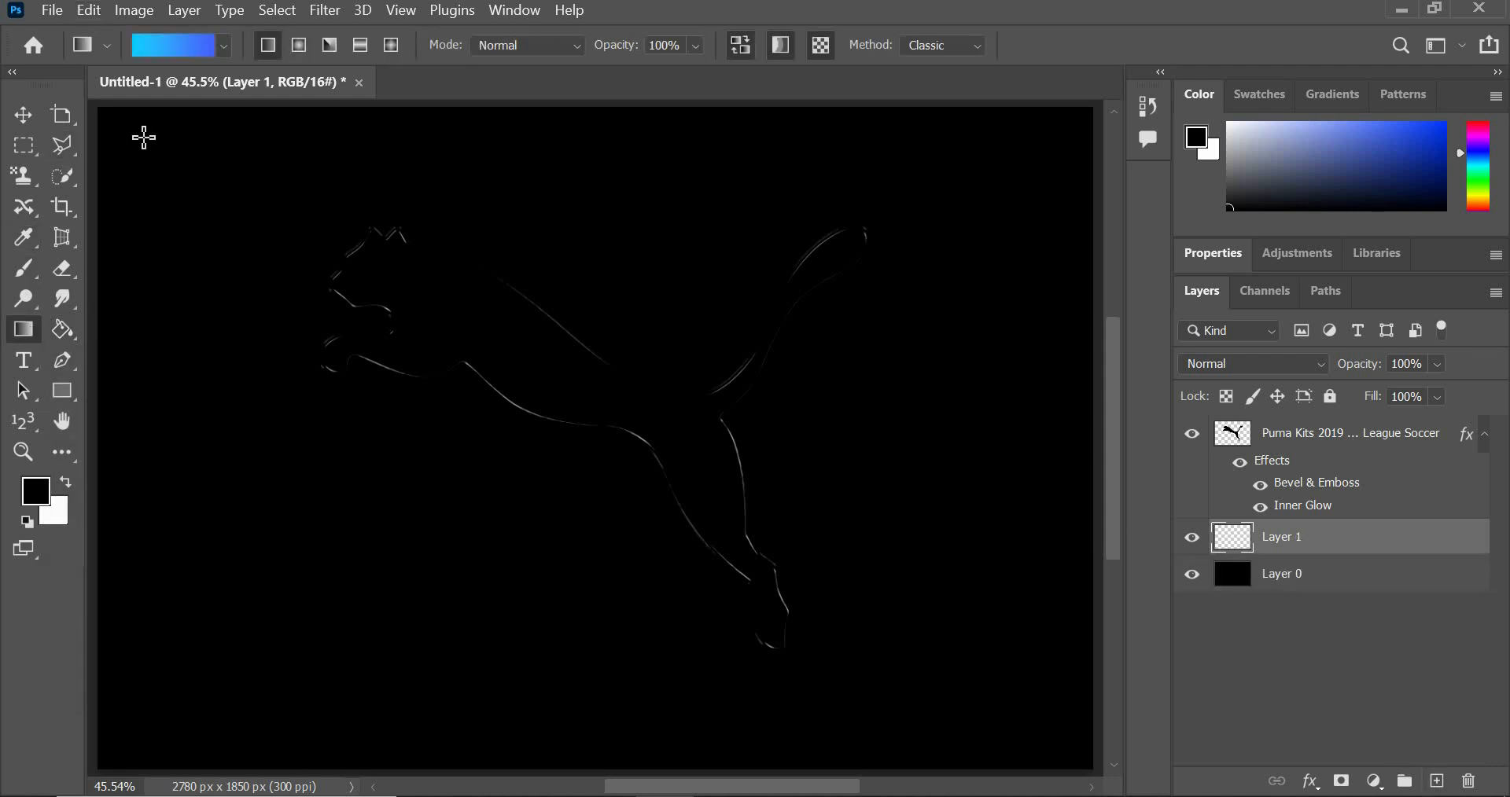
pyautogui.click(222, 45)
pyautogui.scroll(-3, 112, 184)
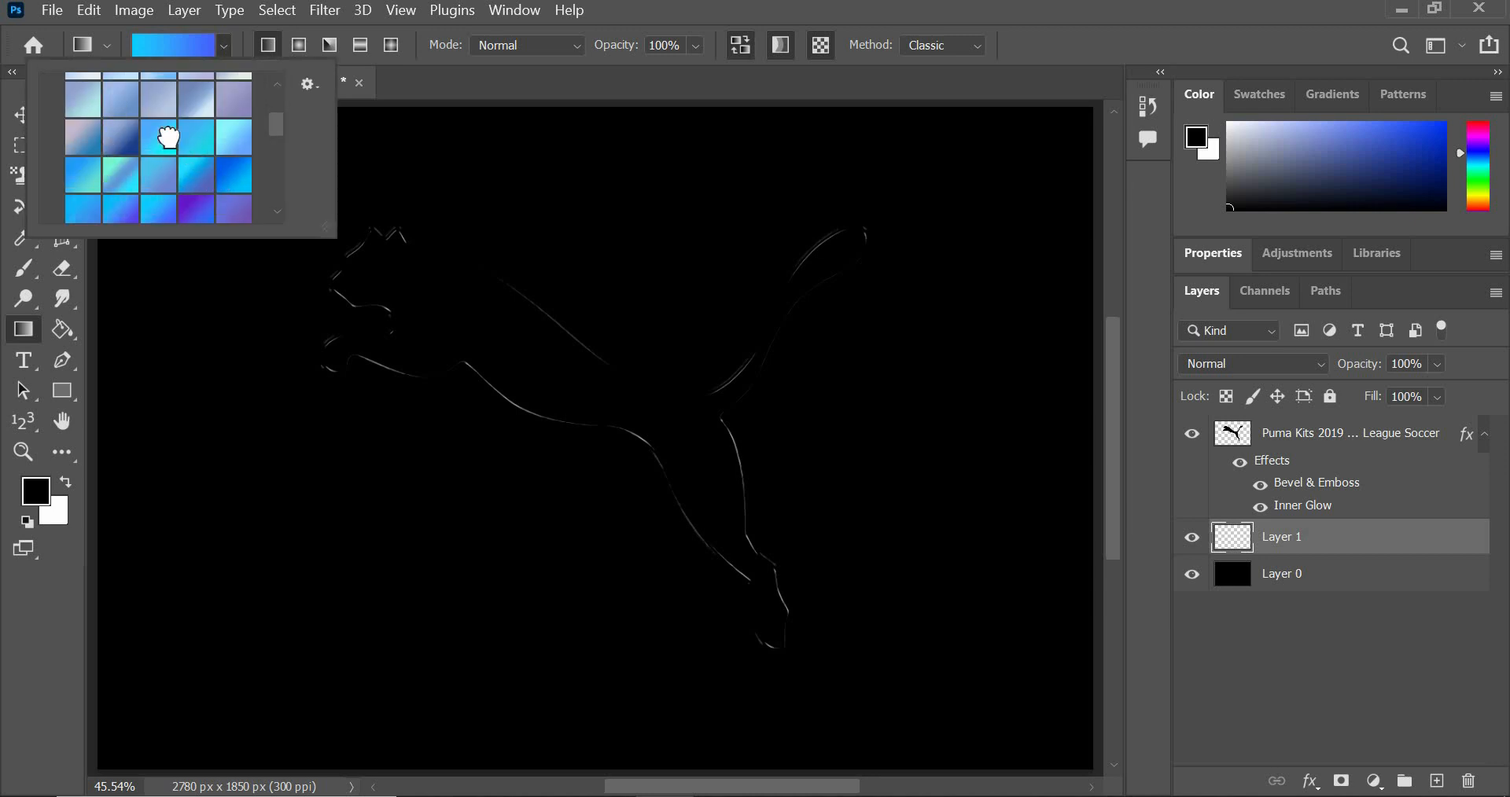
pyautogui.click(173, 148)
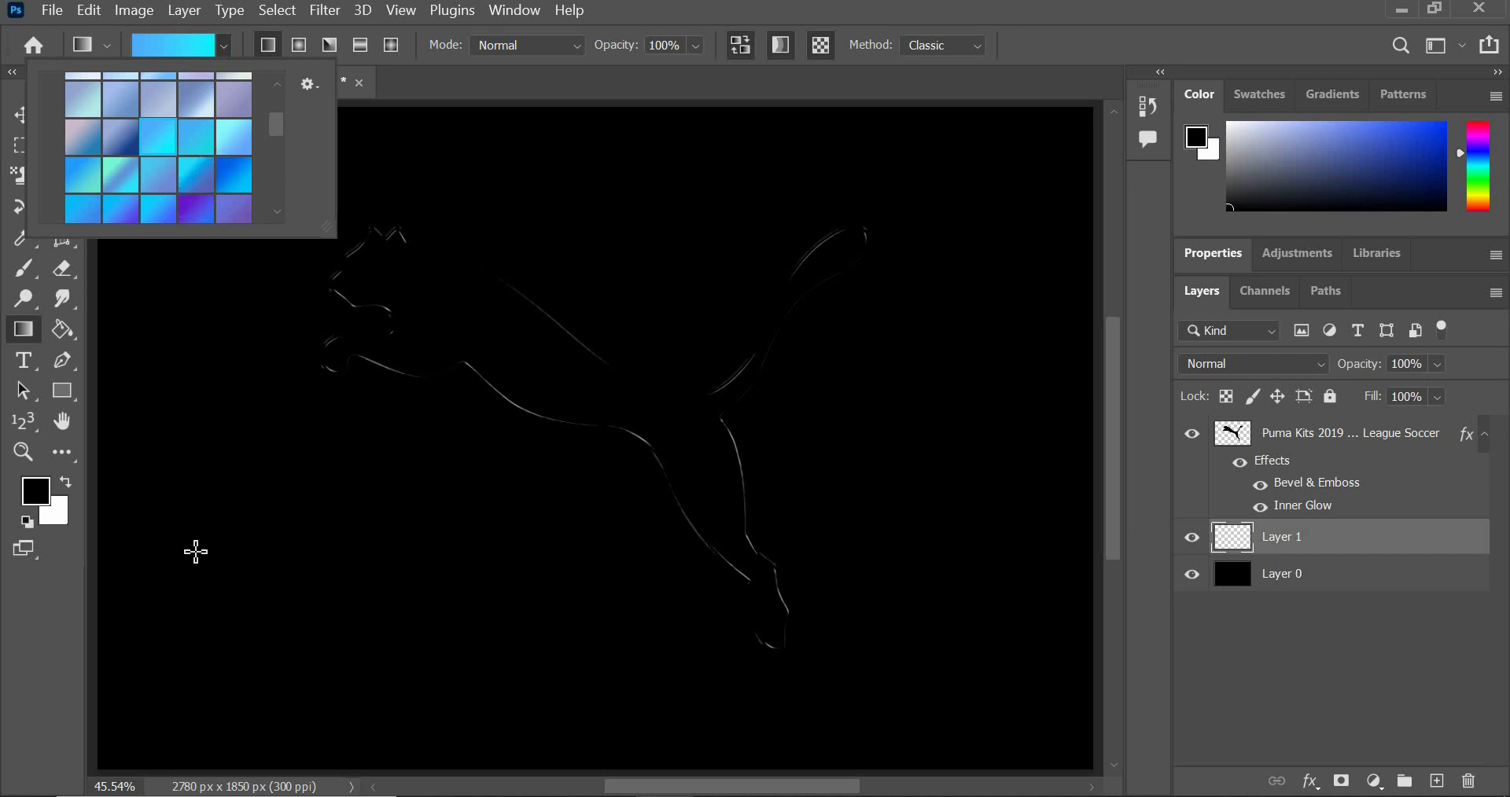
pyautogui.moveTo(101, 761); pyautogui.dragTo(1084, 114)
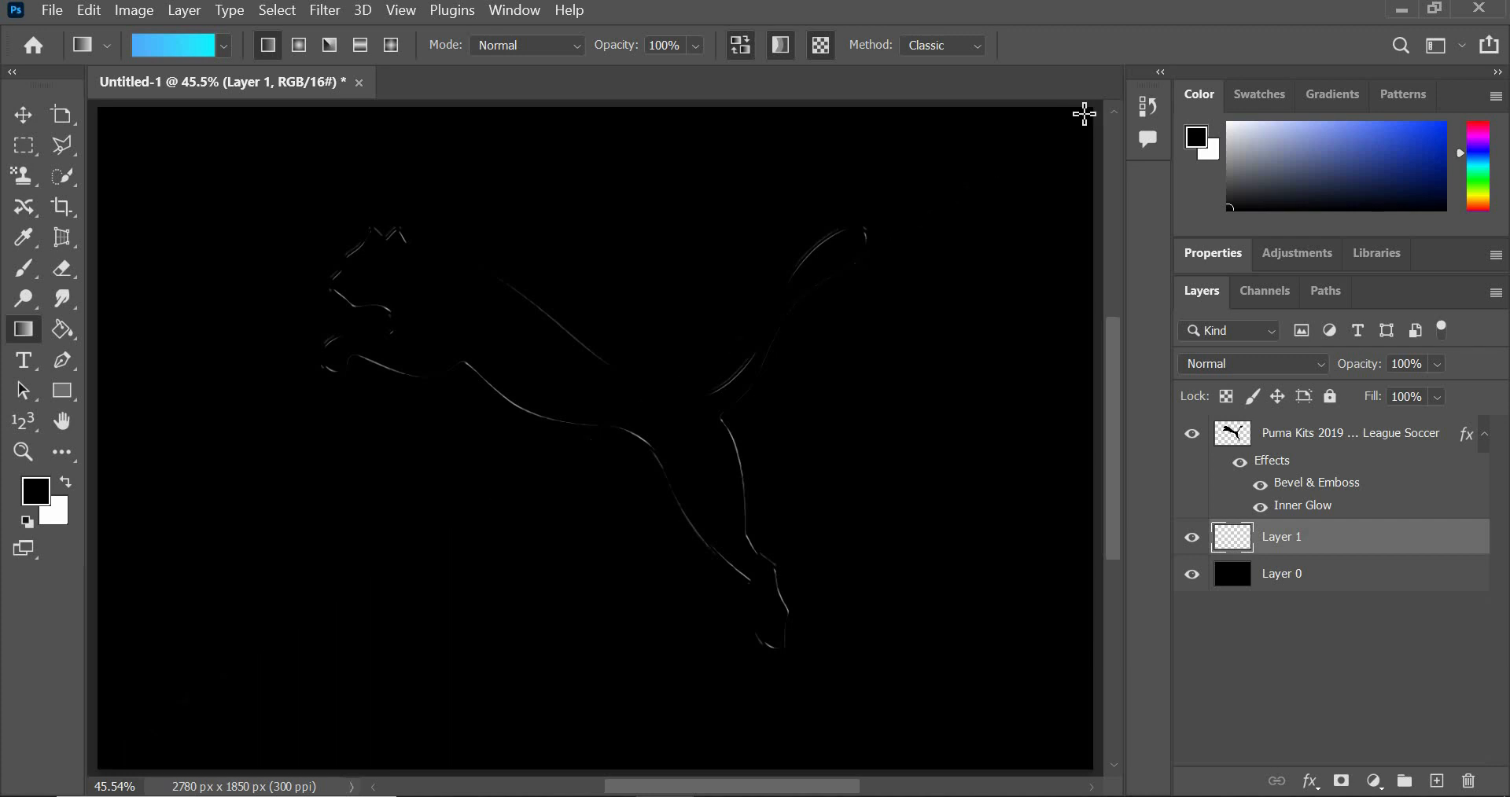